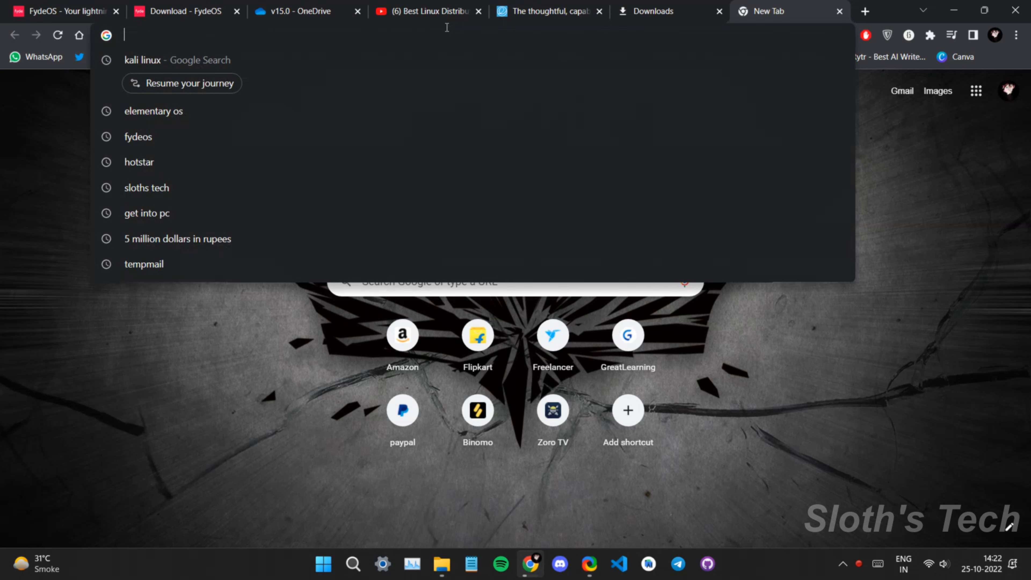
Step: Search the web for kali linux and open the official kali.org website
{"action": "type", "text": "kali"}
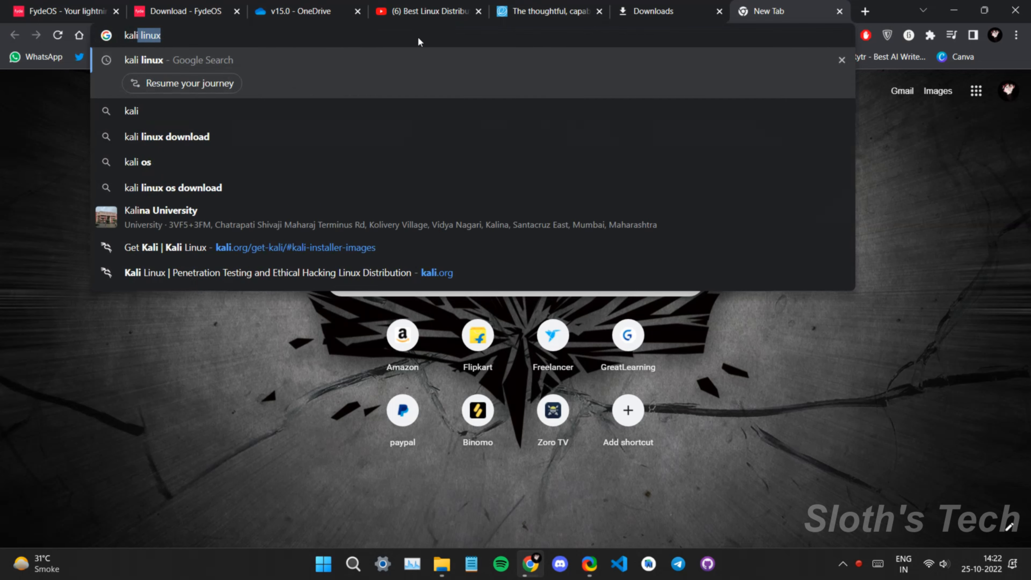
{"action": "key", "text": "Return"}
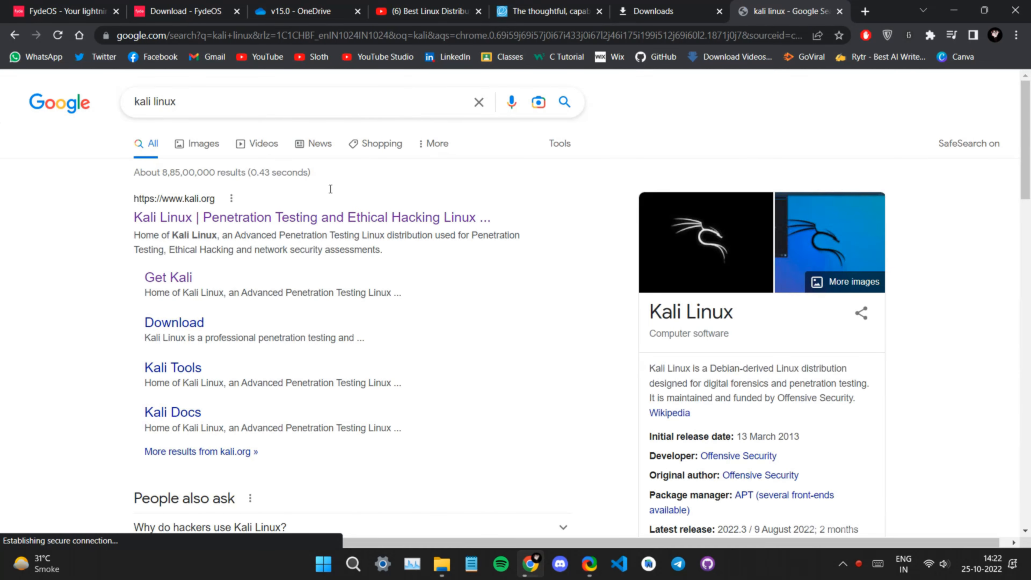
{"action": "left_click", "coordinate": [170, 172]}
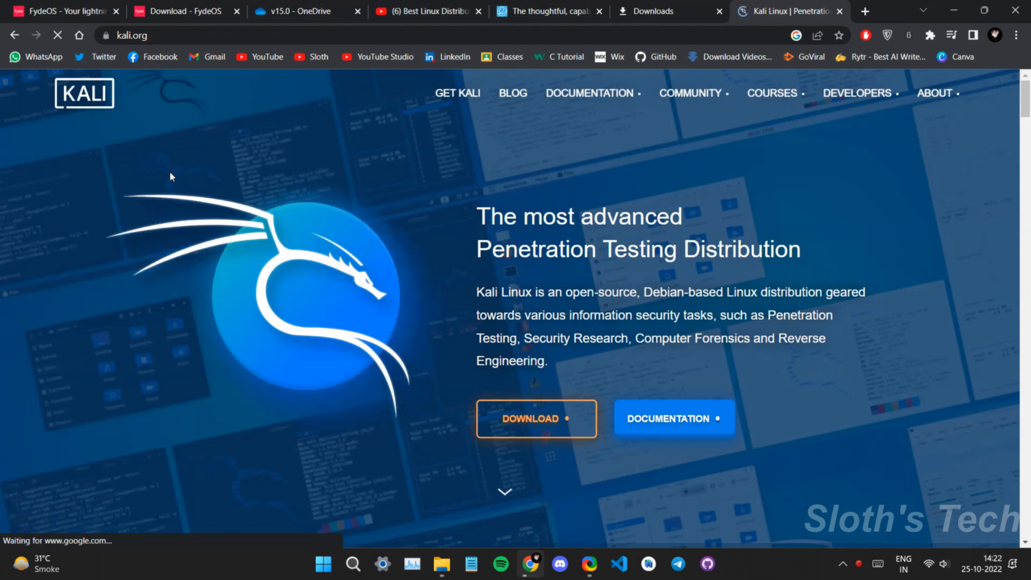
Step: Open the Kali download page and go to the 64-bit Installer under Installer Images
{"action": "left_click", "coordinate": [412, 338]}
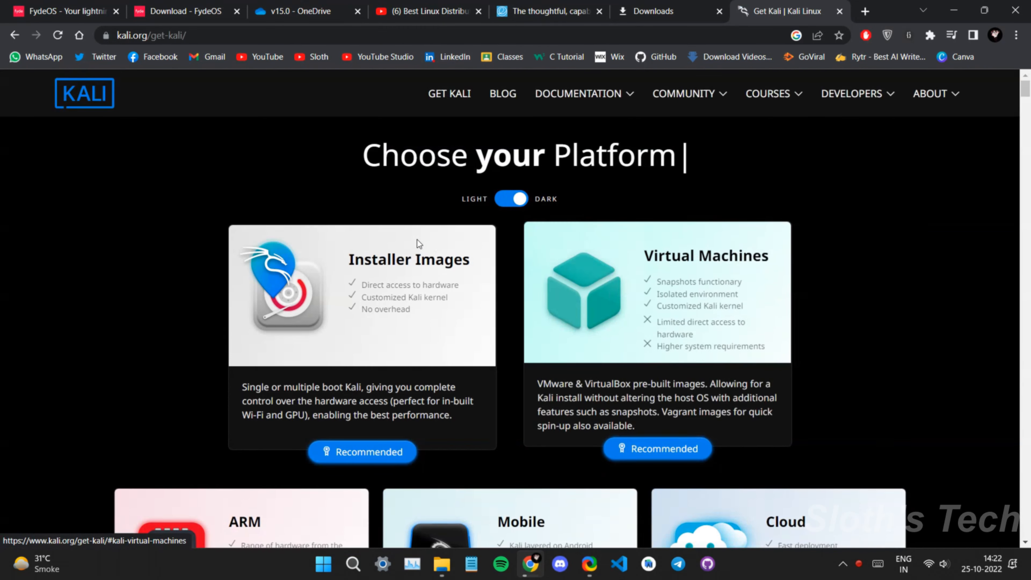
{"action": "left_click", "coordinate": [359, 223]}
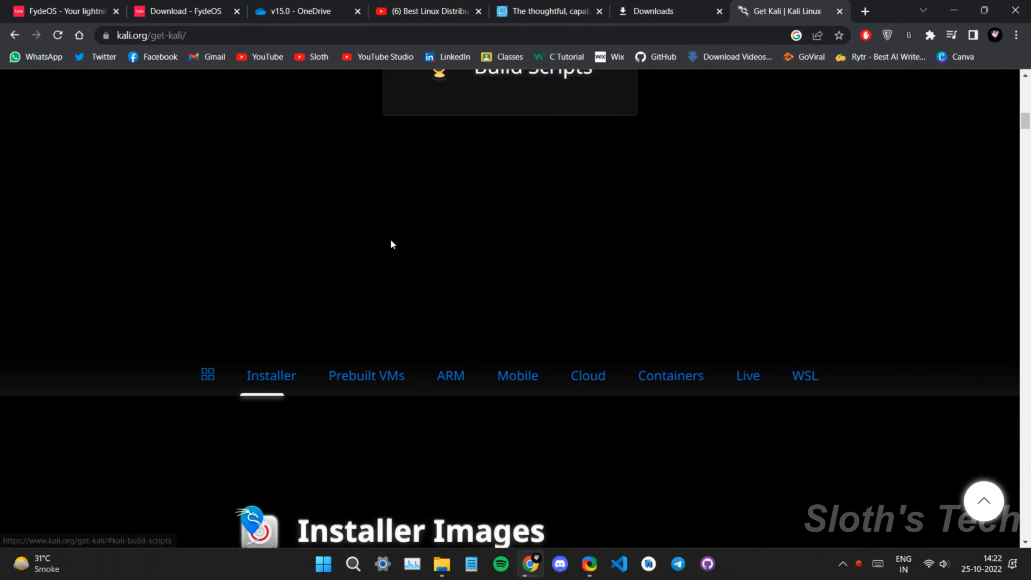
{"action": "scroll", "coordinate": [392, 244], "scroll_direction": "down", "scroll_amount": 15}
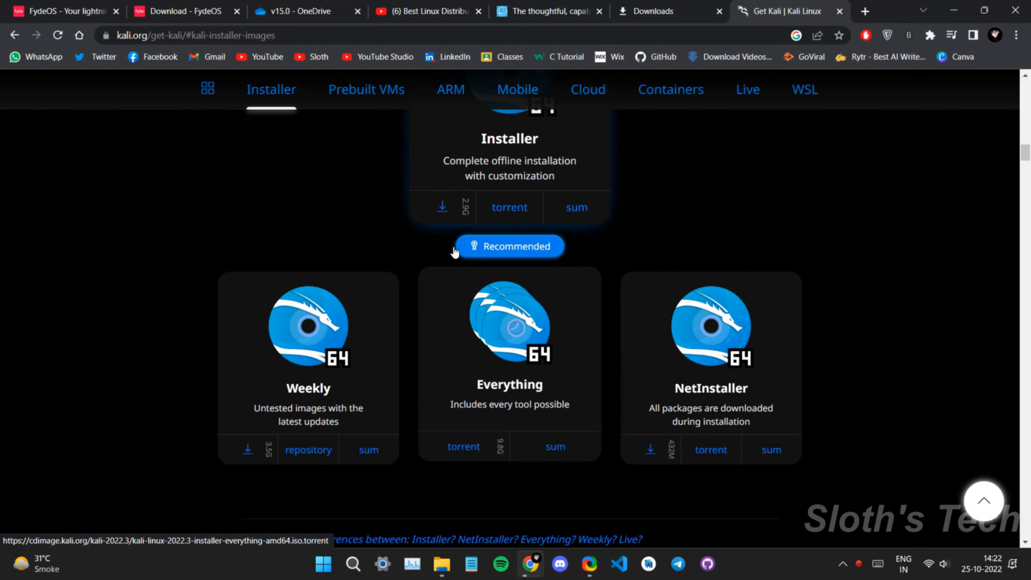
{"action": "scroll", "coordinate": [488, 251], "scroll_direction": "up", "scroll_amount": 3}
Step: Try to download the recommended 64-bit Installer image, cancel saving it, and open the browser's downloads list
{"action": "left_click", "coordinate": [487, 249]}
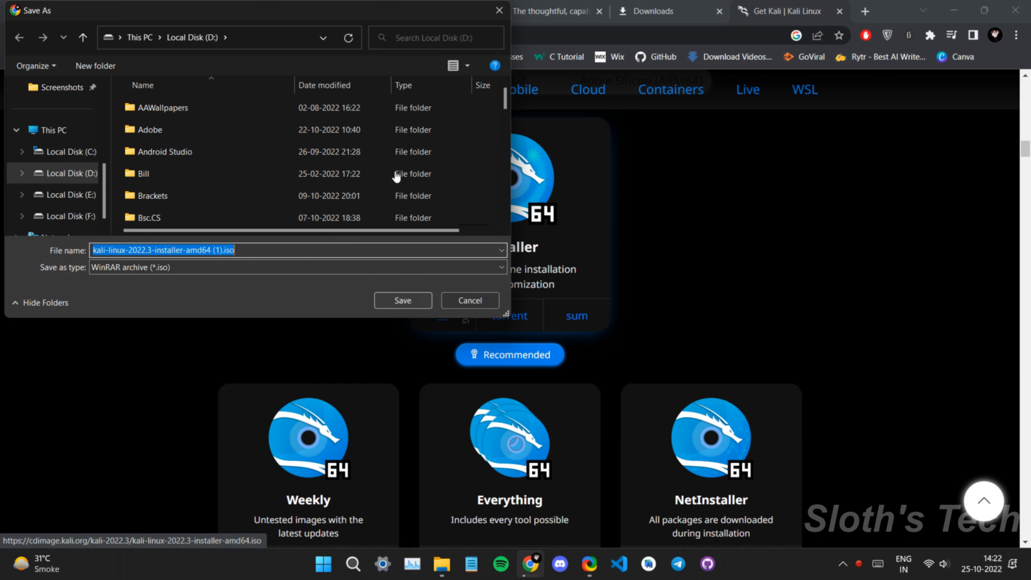
{"action": "key", "text": "Escape"}
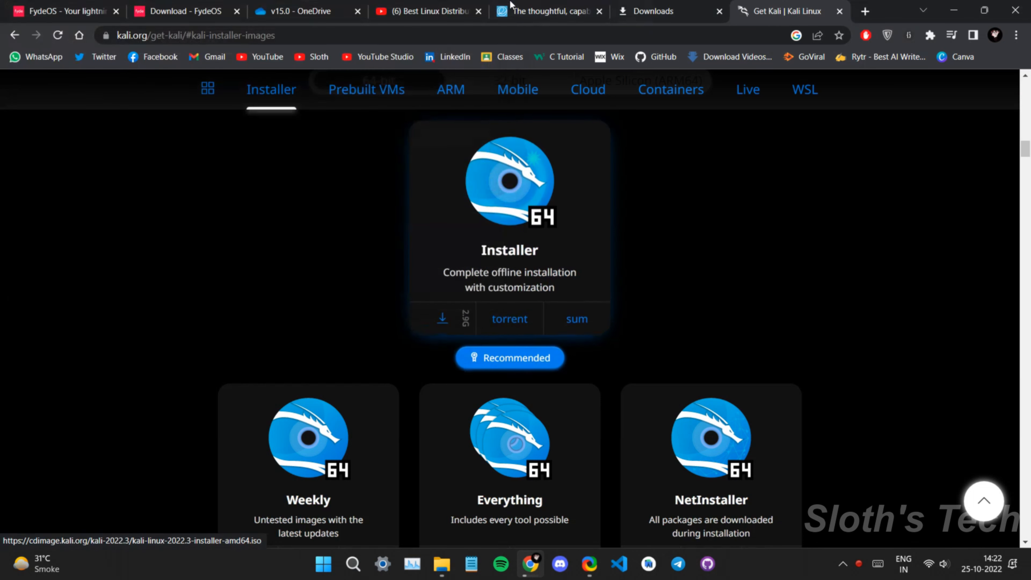
{"action": "key", "text": "ctrl+j"}
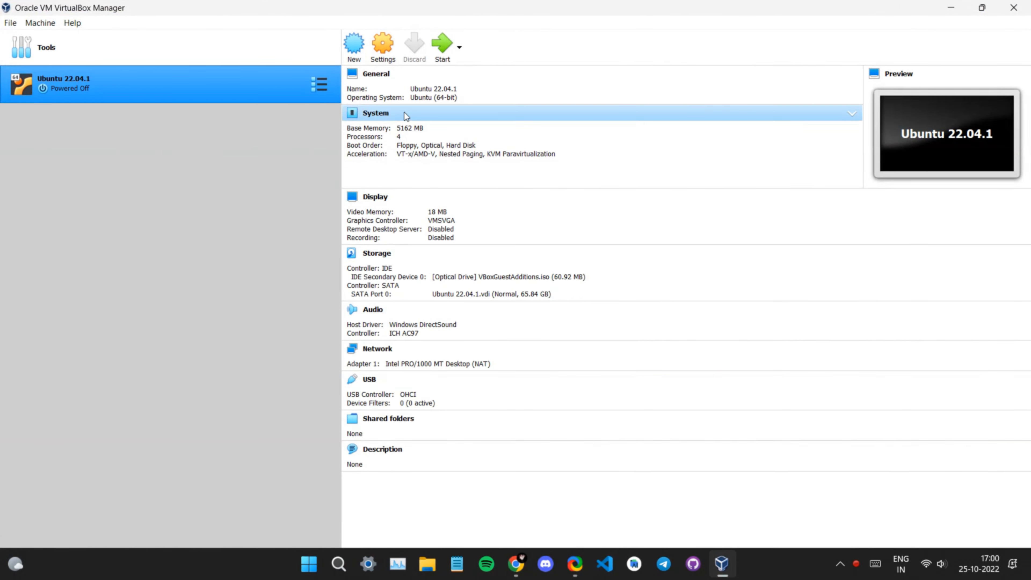
Step: In VirtualBox, start creating a new virtual machine and set its machine folder to Local Disk (D:)
{"action": "key", "text": "ctrl+n"}
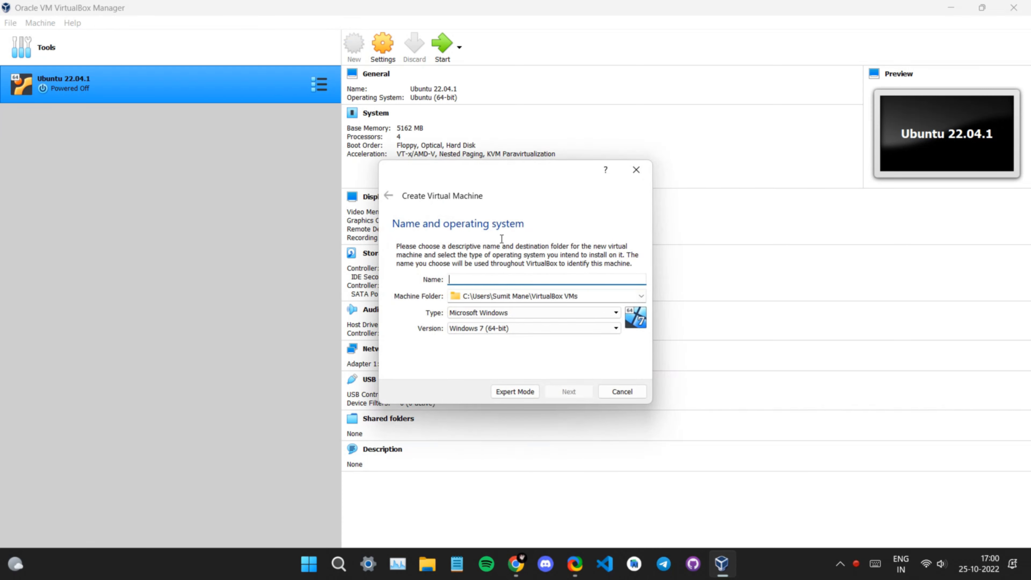
{"action": "key", "text": "Tab"}
{"action": "key", "text": "alt+Down"}
{"action": "key", "text": "Down"}
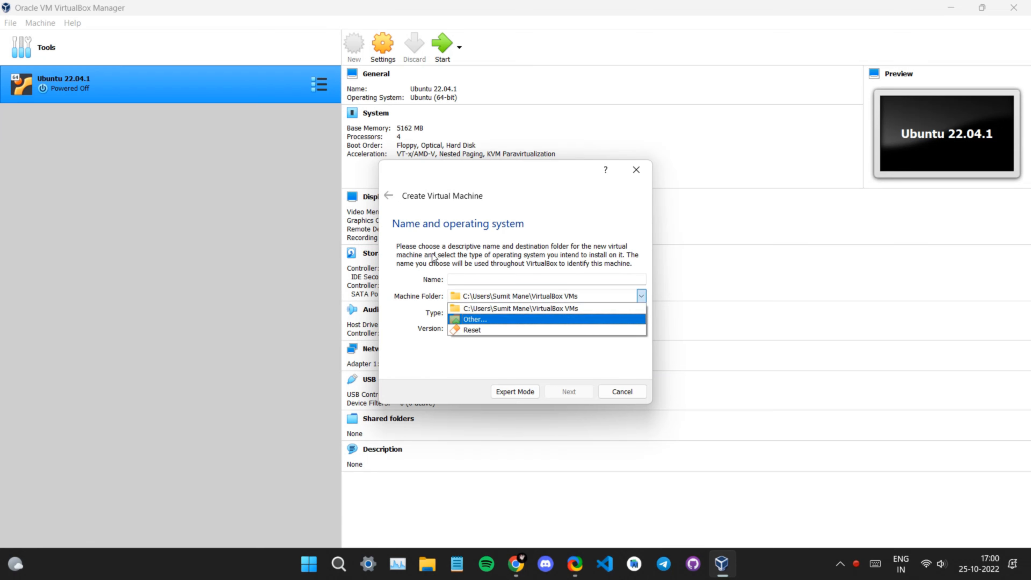
{"action": "key", "text": "Return"}
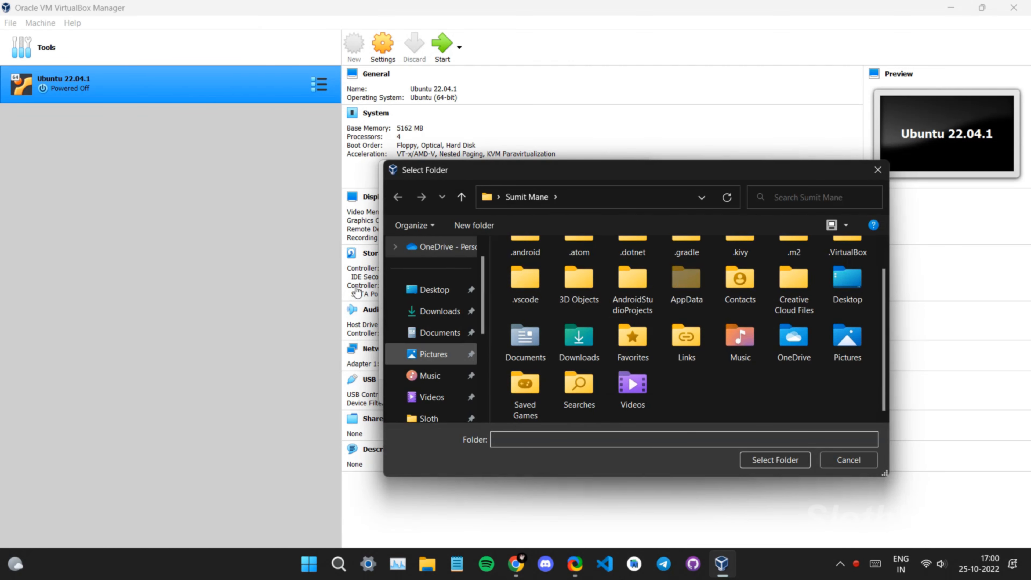
{"action": "scroll", "coordinate": [435, 345], "scroll_direction": "down", "scroll_amount": 3}
{"action": "left_click", "coordinate": [446, 376]}
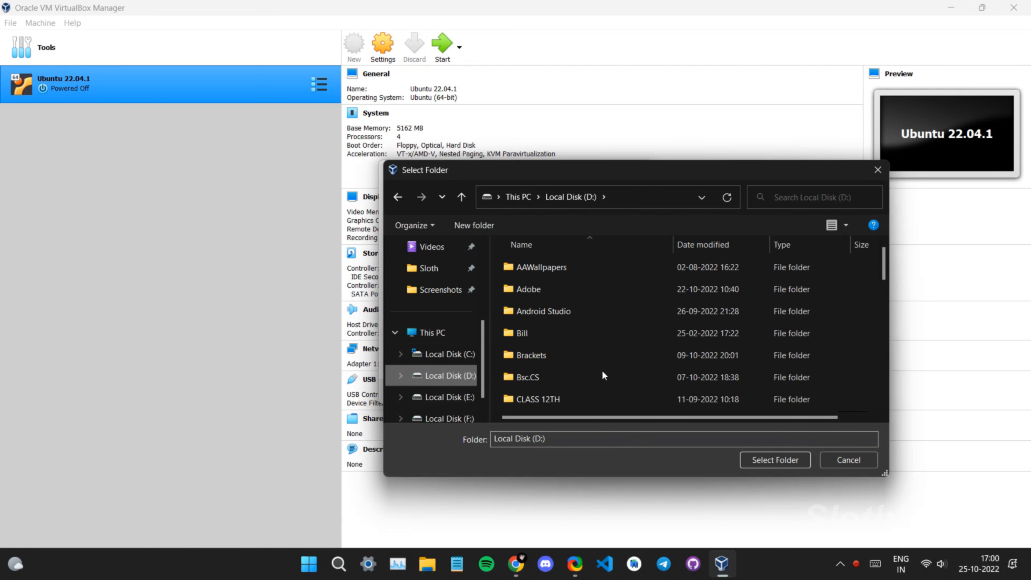
{"action": "key", "text": "Return"}
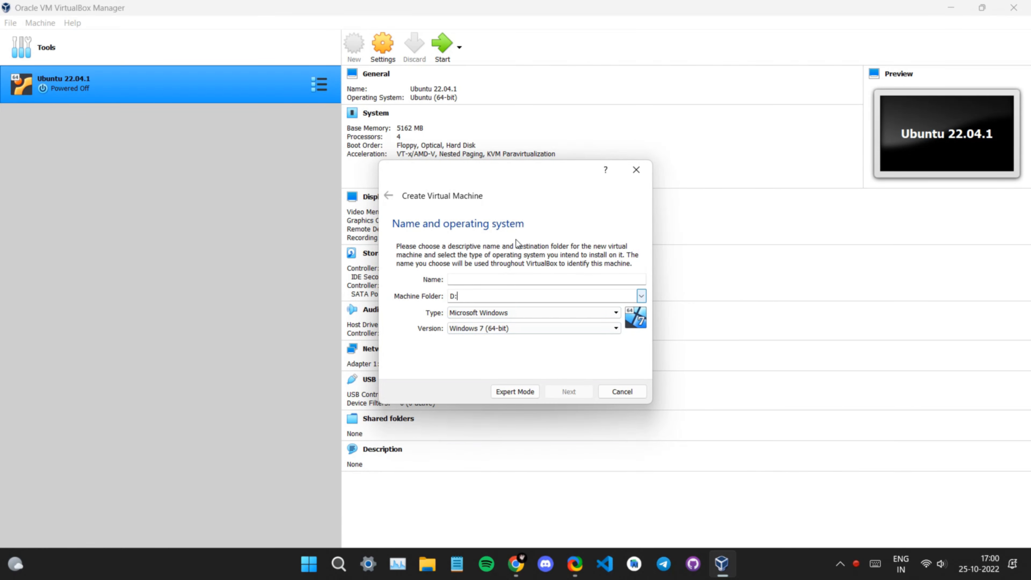
Step: Create a folder named kali linux on Local Disk (D:) and use it as the machine folder
{"action": "key", "text": "alt+Down"}
{"action": "key", "text": "Up"}
{"action": "key", "text": "Return"}
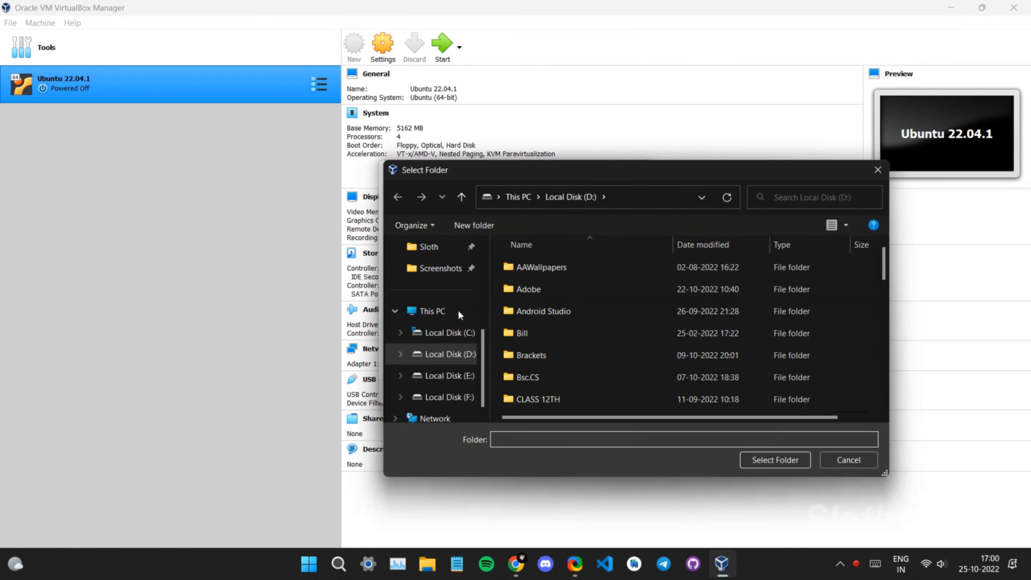
{"action": "scroll", "coordinate": [461, 315], "scroll_direction": "down", "scroll_amount": 12}
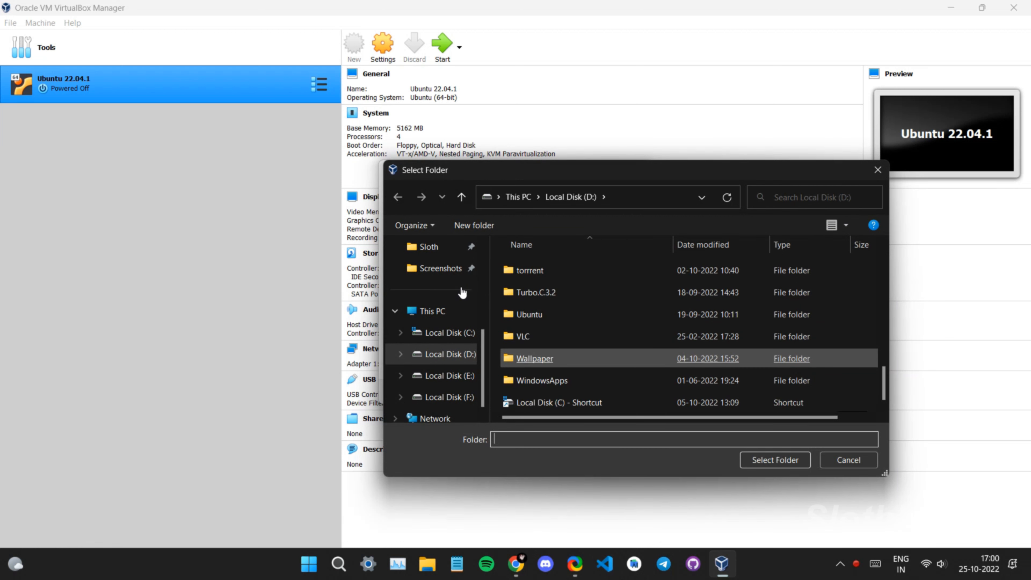
{"action": "scroll", "coordinate": [462, 291], "scroll_direction": "up", "scroll_amount": 2}
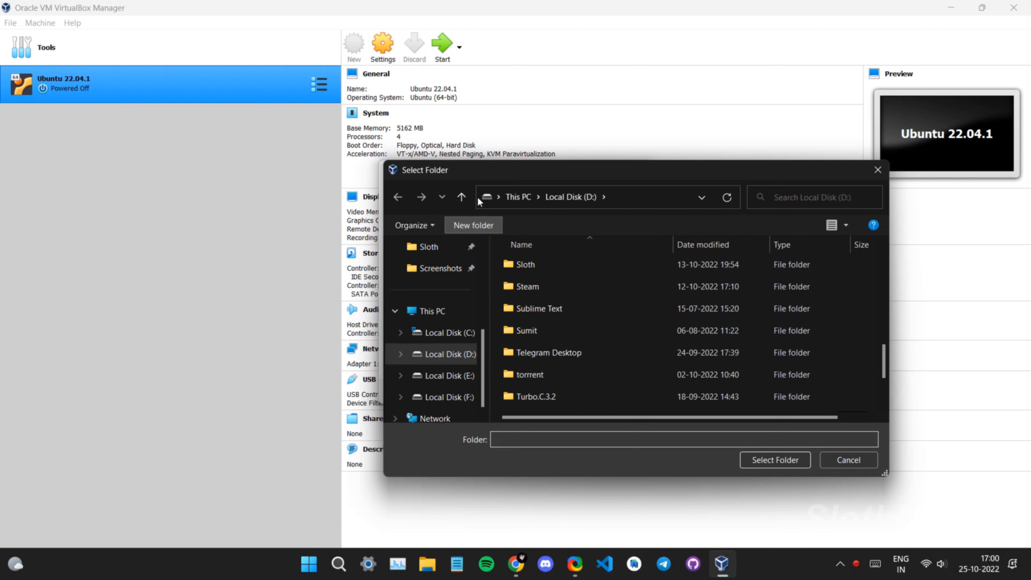
{"action": "left_click", "coordinate": [471, 219]}
{"action": "key", "text": "BackSpace"}
{"action": "type", "text": "k"}
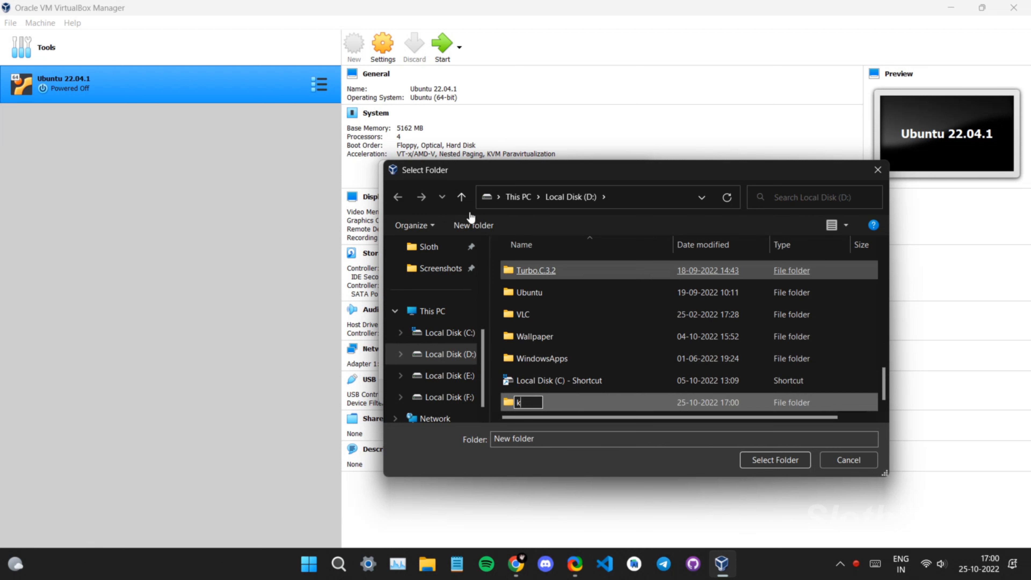
{"action": "type", "text": "ali linux"}
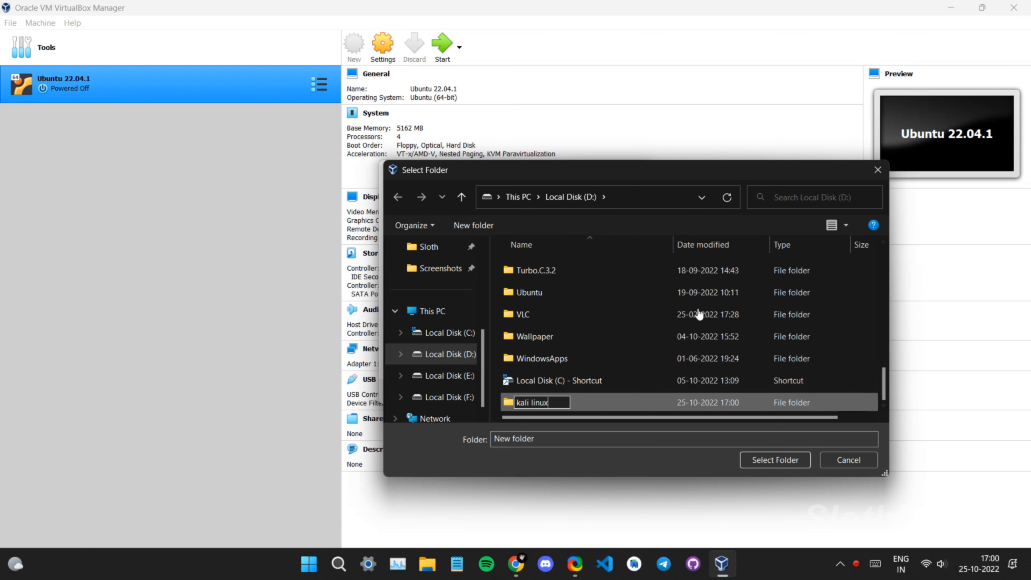
{"action": "key", "text": "Return"}
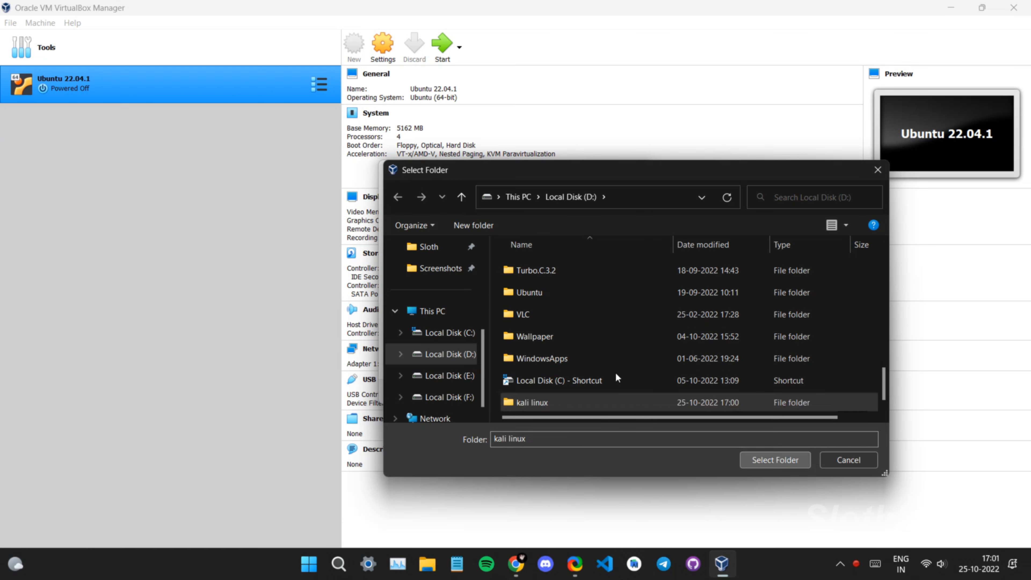
{"action": "key", "text": "Return"}
Step: Set the new virtual machine's operating system type to Linux
{"action": "key", "text": "shift+Tab"}
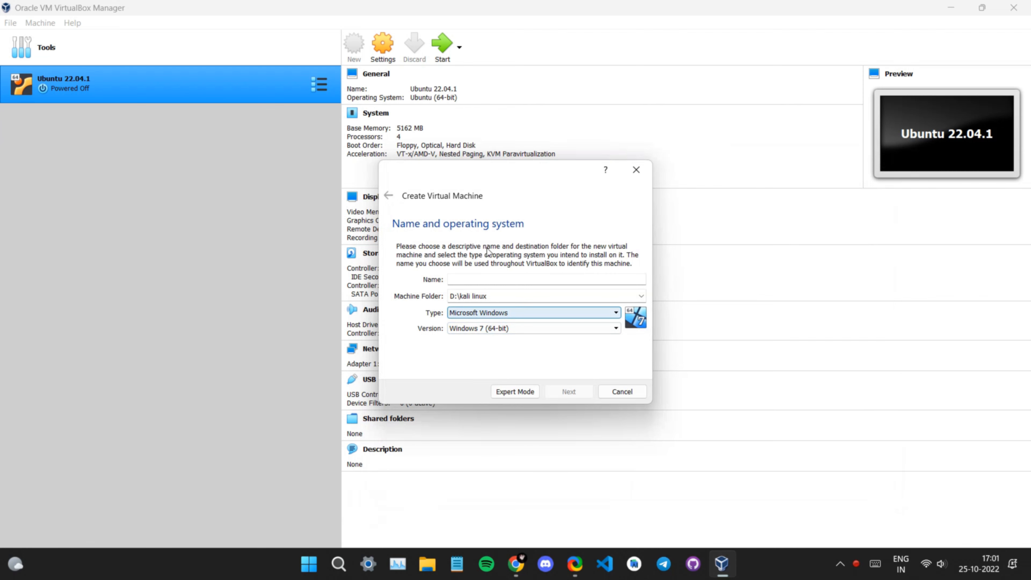
{"action": "key", "text": "alt+Down"}
{"action": "key", "text": "Down"}
{"action": "key", "text": "Down"}
{"action": "key", "text": "Up"}
{"action": "key", "text": "Return"}
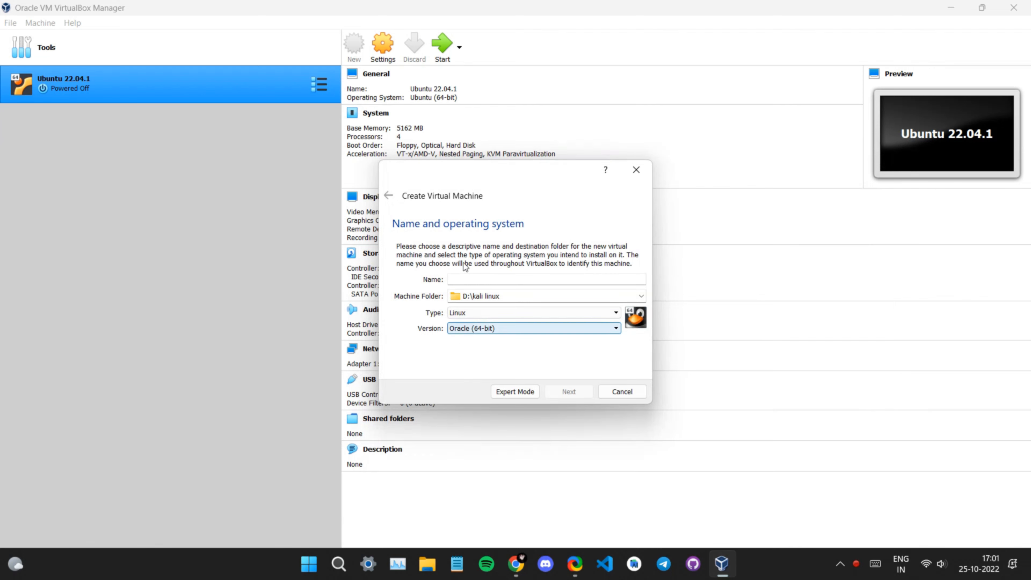
Step: Set the new virtual machine's operating system version to Other Linux (64-bit)
{"action": "key", "text": "alt+Down"}
{"action": "key", "text": "Page_Up"}
{"action": "key", "text": "Down"}
{"action": "key", "text": "Down"}
{"action": "key", "text": "Down"}
{"action": "key", "text": "Down"}
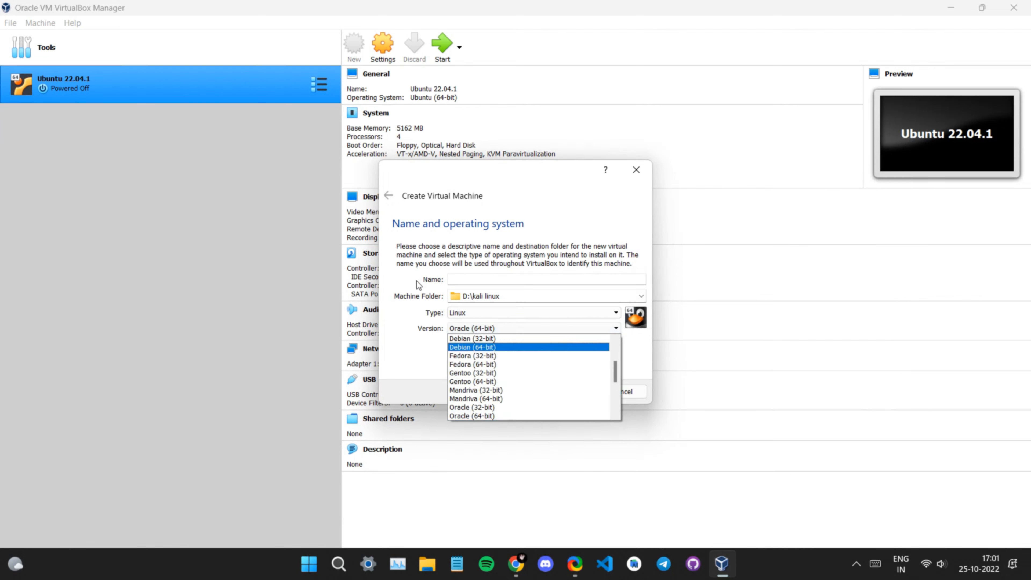
{"action": "key", "text": "Down"}
{"action": "key", "text": "Down"}
{"action": "key", "text": "Down"}
{"action": "key", "text": "Down"}
{"action": "key", "text": "Down"}
{"action": "key", "text": "Down"}
{"action": "key", "text": "Down"}
{"action": "key", "text": "Down"}
{"action": "key", "text": "Down"}
{"action": "key", "text": "Down"}
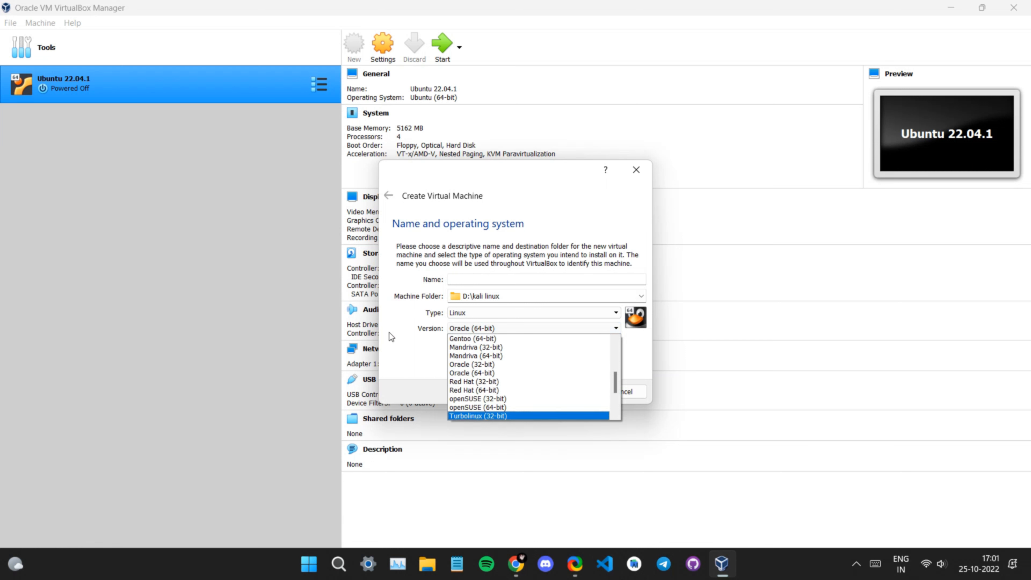
{"action": "key", "text": "Down"}
{"action": "key", "text": "Down"}
{"action": "key", "text": "Down"}
{"action": "key", "text": "Down"}
{"action": "key", "text": "Down"}
{"action": "key", "text": "Down"}
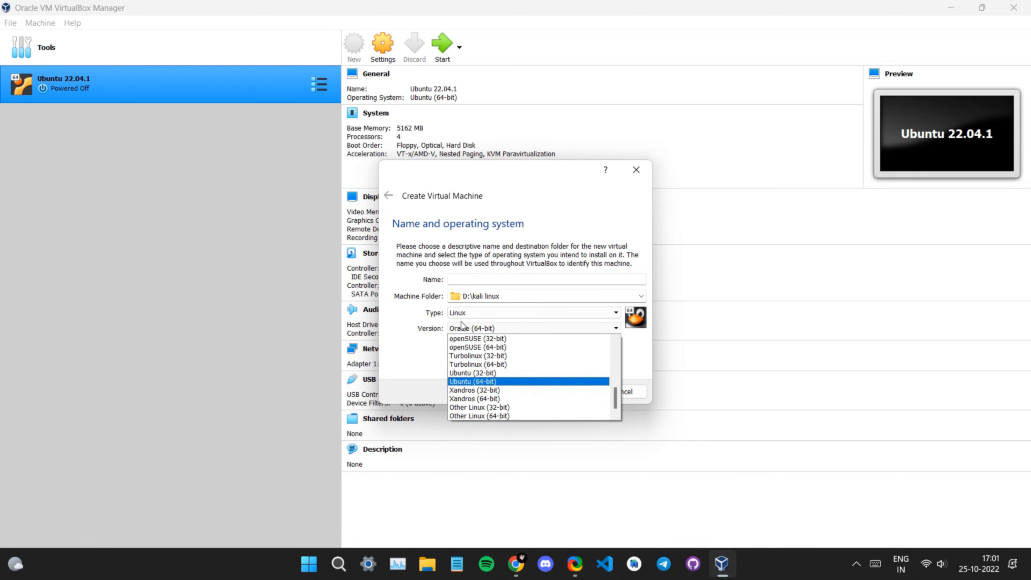
{"action": "key", "text": "Down"}
{"action": "key", "text": "Return"}
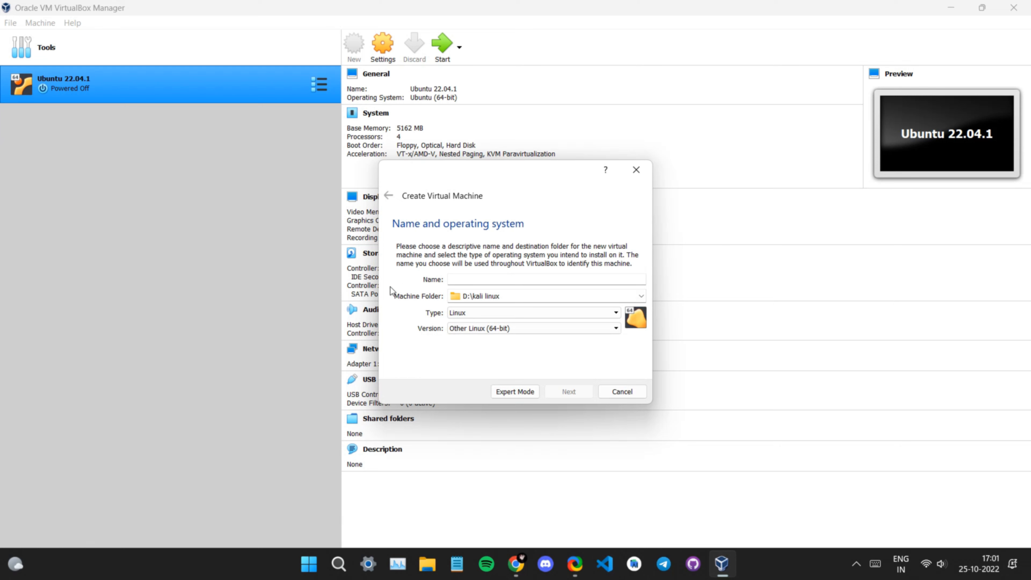
{"action": "left_click", "coordinate": [602, 329]}
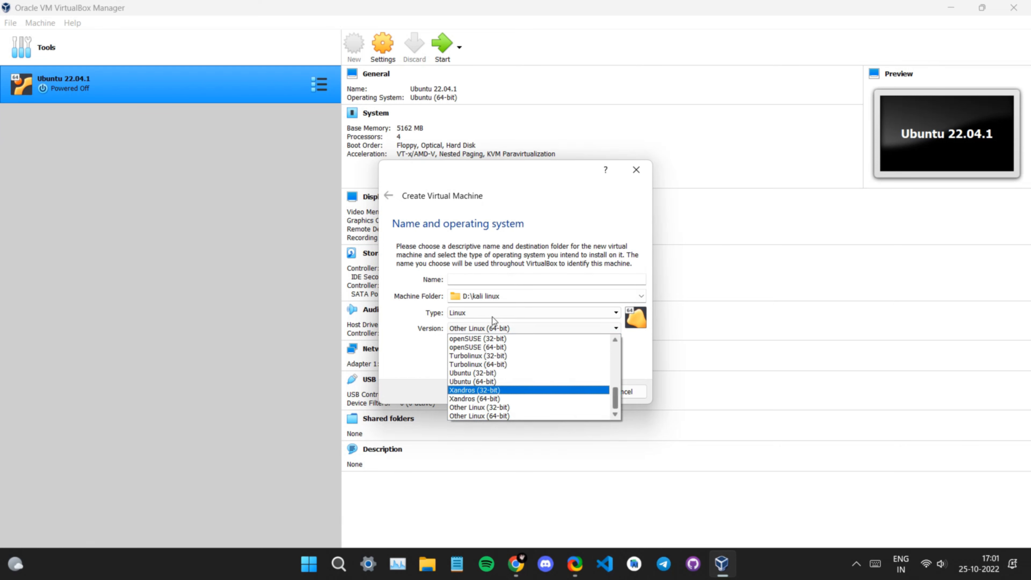
{"action": "scroll", "coordinate": [492, 313], "scroll_direction": "up", "scroll_amount": 3}
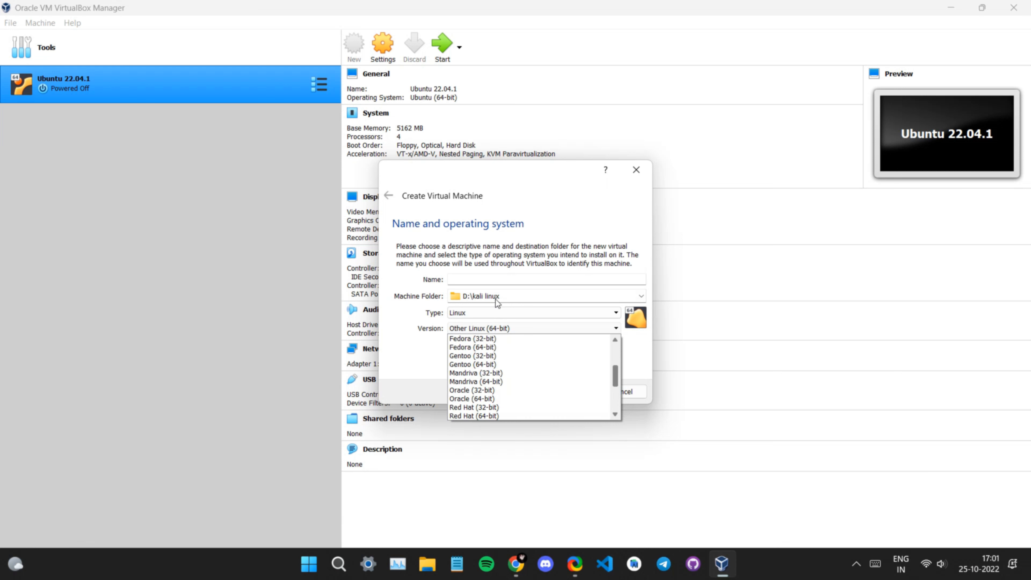
{"action": "scroll", "coordinate": [496, 300], "scroll_direction": "up", "scroll_amount": 3}
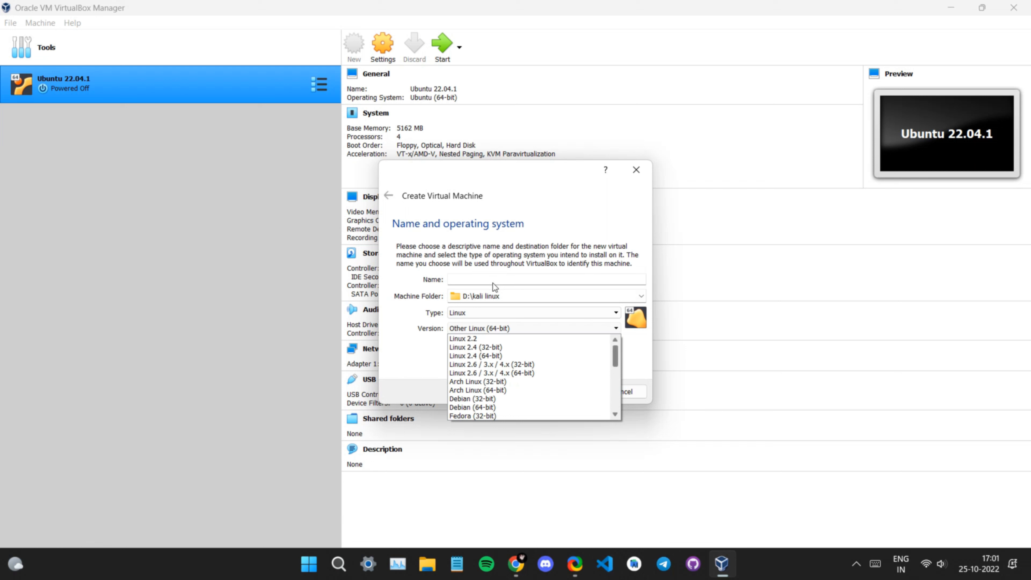
{"action": "scroll", "coordinate": [495, 301], "scroll_direction": "down", "scroll_amount": 6}
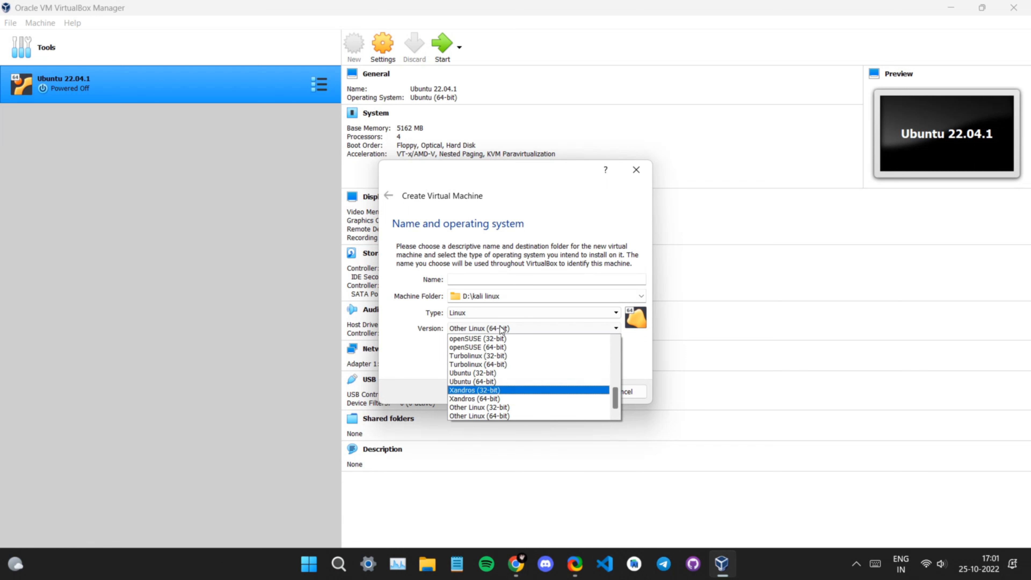
{"action": "left_click", "coordinate": [412, 334]}
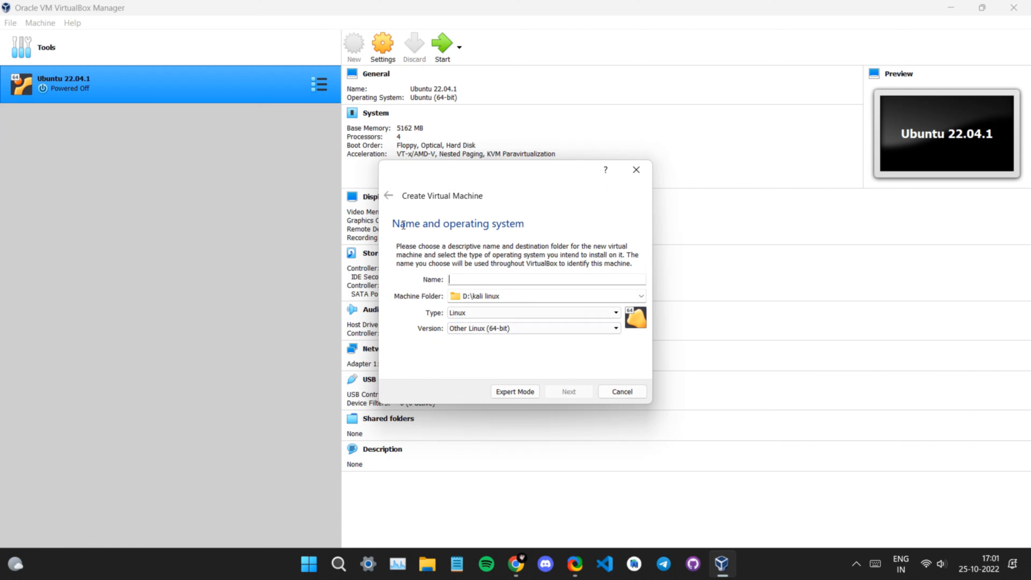
Step: Name the virtual machine kali linux and continue to the memory size settings
{"action": "type", "text": "Klai linux"}
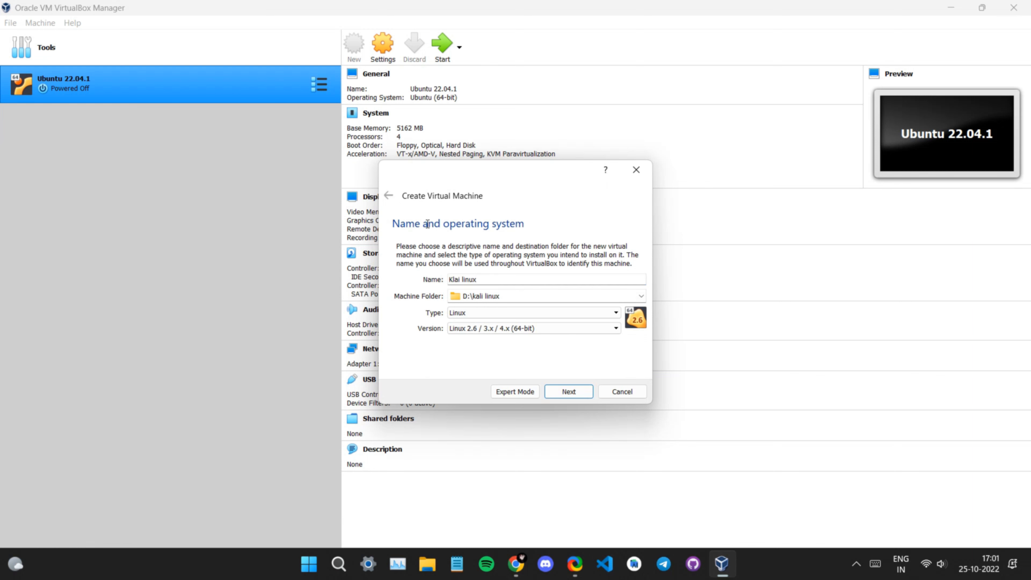
{"action": "left_click_drag", "start_coordinate": [460, 280], "coordinate": [446, 279]}
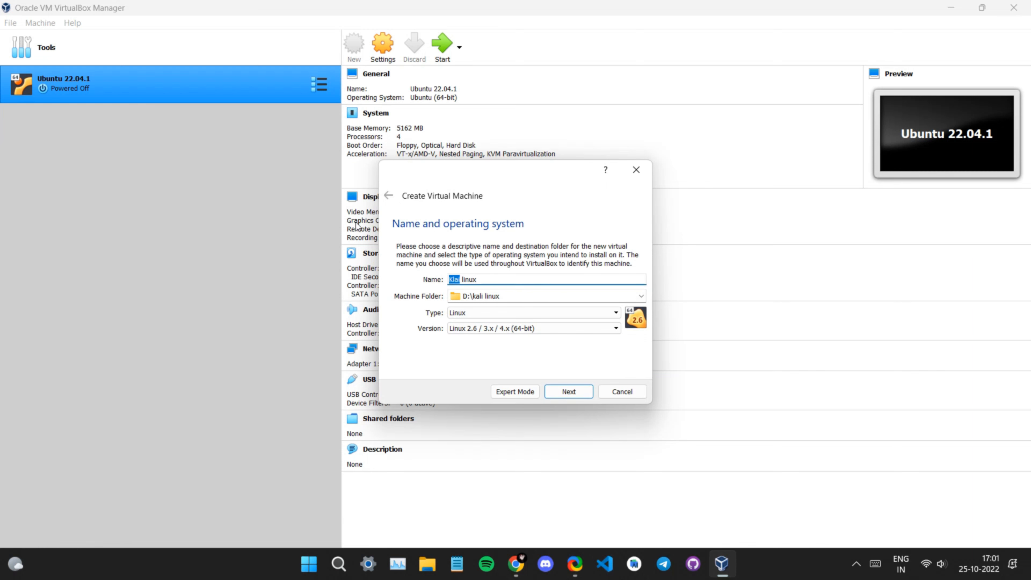
{"action": "type", "text": "ka"}
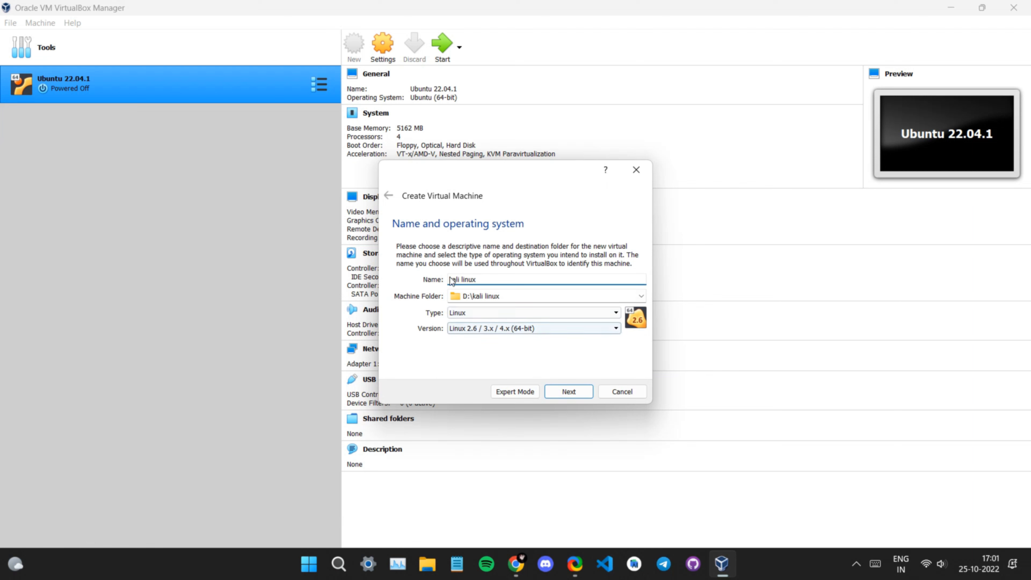
{"action": "key", "text": "Return"}
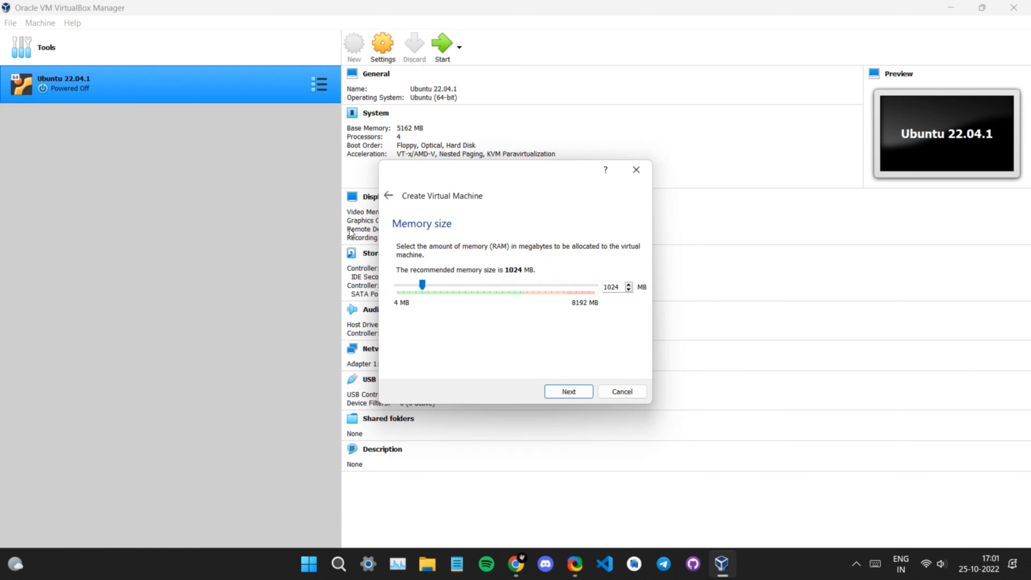
Step: Set the new virtual machine's memory size to 4096 MB and continue to the hard disk options
{"action": "key", "text": "Right"}
{"action": "key", "text": "Right"}
{"action": "key", "text": "Right"}
{"action": "key", "text": "Right"}
{"action": "key", "text": "Right"}
{"action": "key", "text": "Right"}
{"action": "key", "text": "Right"}
{"action": "key", "text": "Right"}
{"action": "key", "text": "Right"}
{"action": "key", "text": "Right"}
{"action": "key", "text": "Right"}
{"action": "key", "text": "Right"}
{"action": "key", "text": "Right"}
{"action": "key", "text": "Return"}
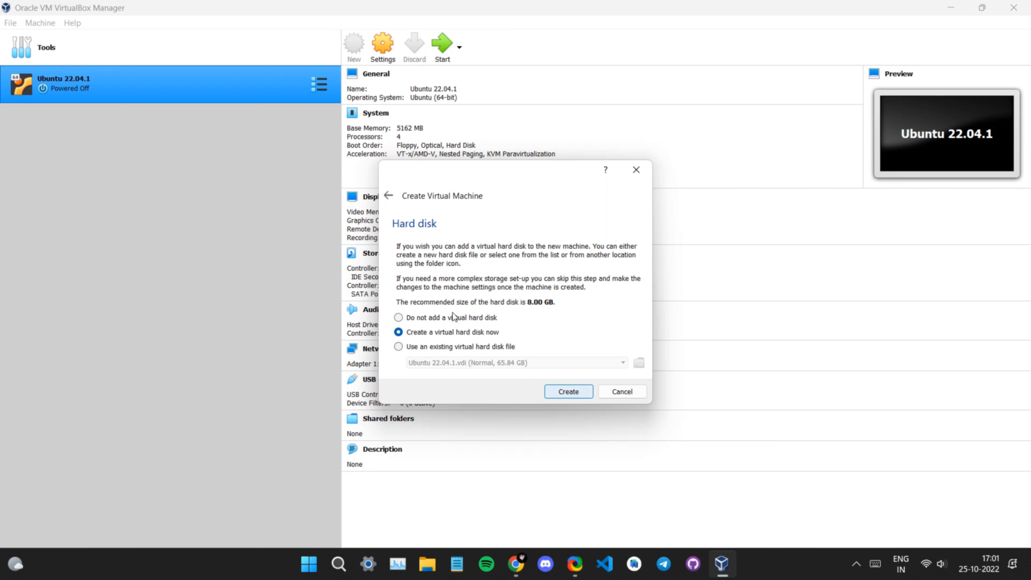
Step: Create a dynamically allocated VDI virtual hard disk of 51.27 GB for the kali linux machine
{"action": "key", "text": "Return"}
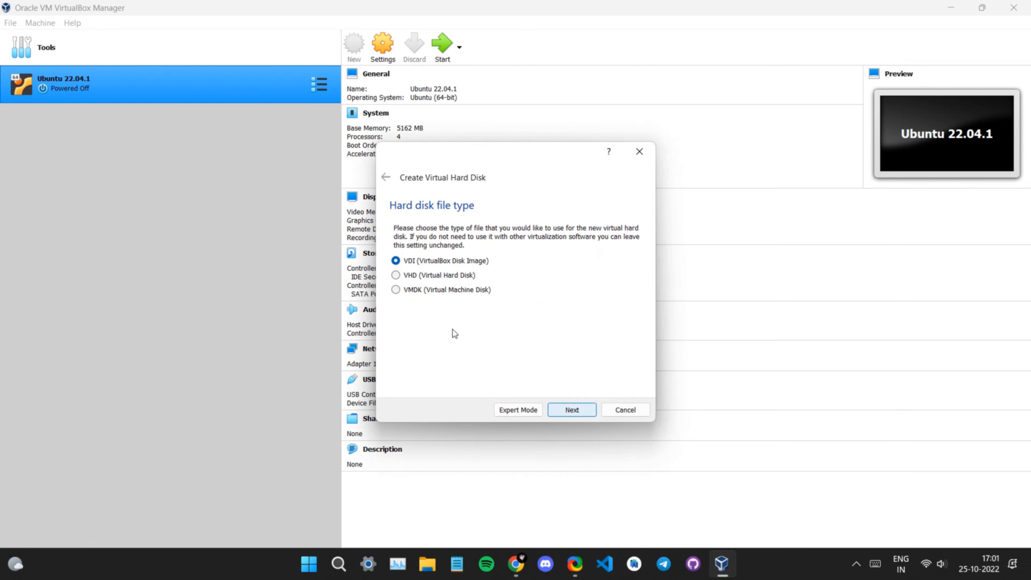
{"action": "key", "text": "Return"}
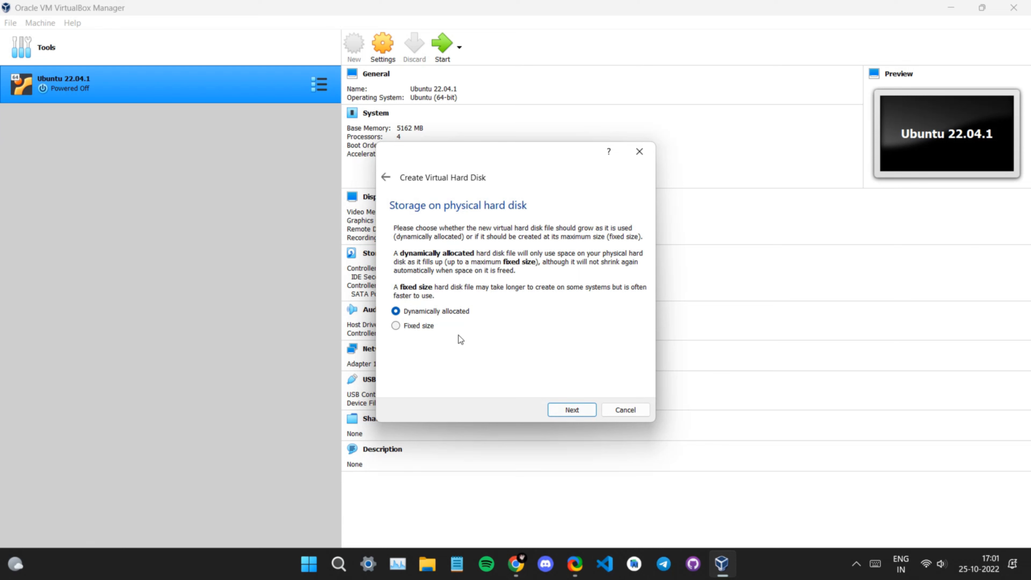
{"action": "key", "text": "Return"}
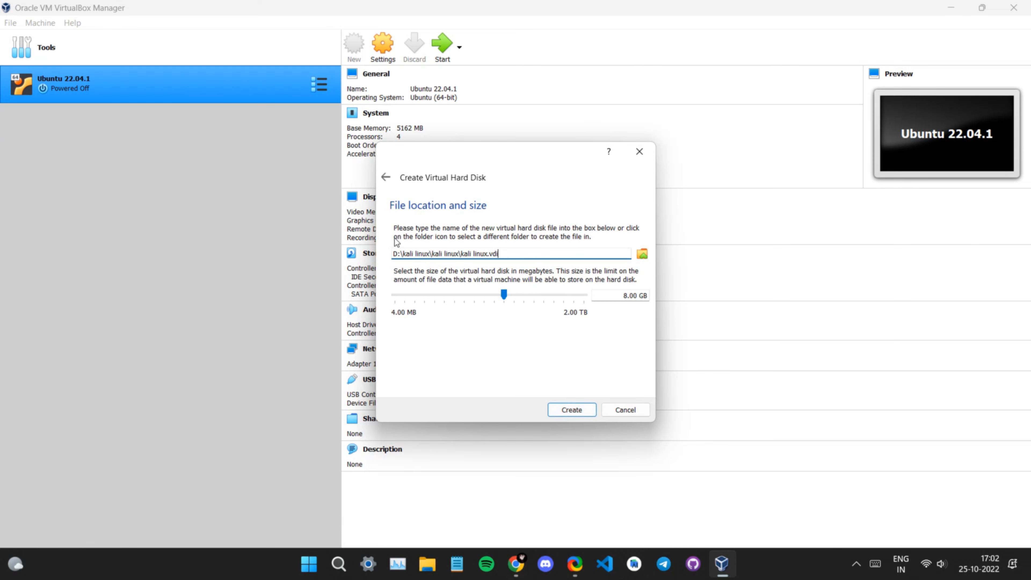
{"action": "left_click_drag", "start_coordinate": [504, 294], "coordinate": [529, 294]}
{"action": "key", "text": "Return"}
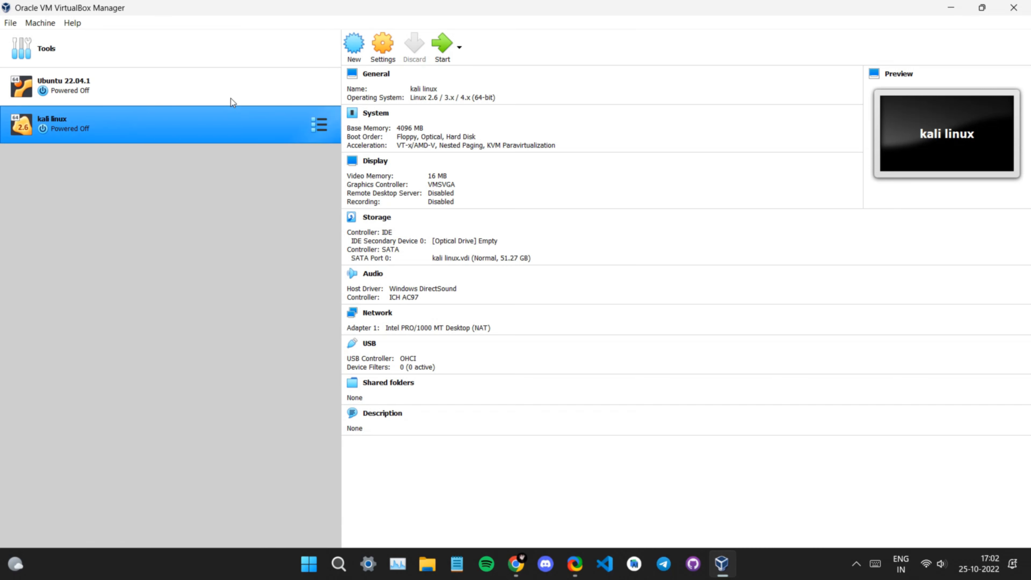
Step: Open the kali linux machine's settings and look through its General and System options
{"action": "left_click", "coordinate": [384, 49]}
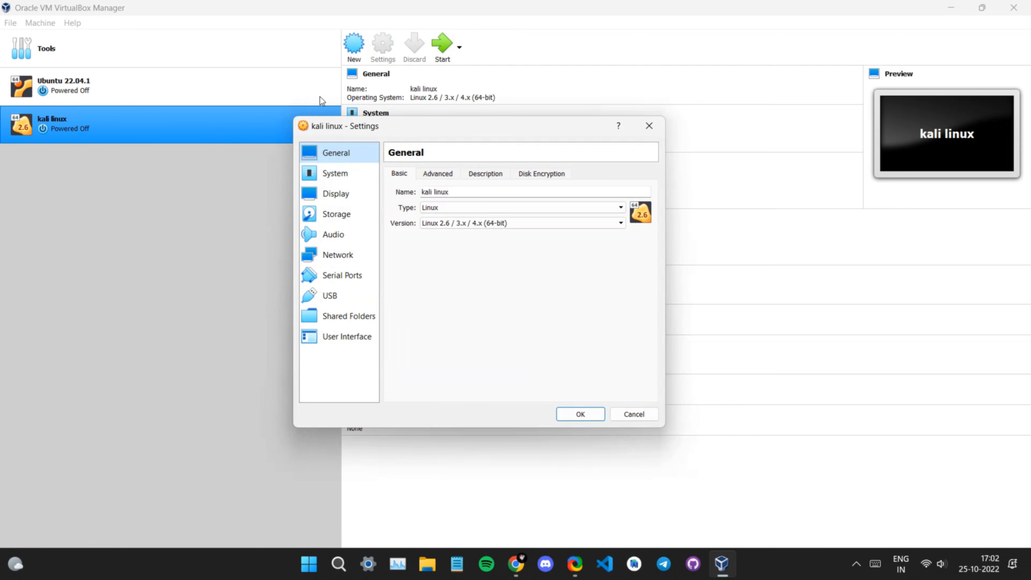
{"action": "left_click_drag", "start_coordinate": [379, 127], "coordinate": [280, 102]}
{"action": "left_click", "coordinate": [338, 149]}
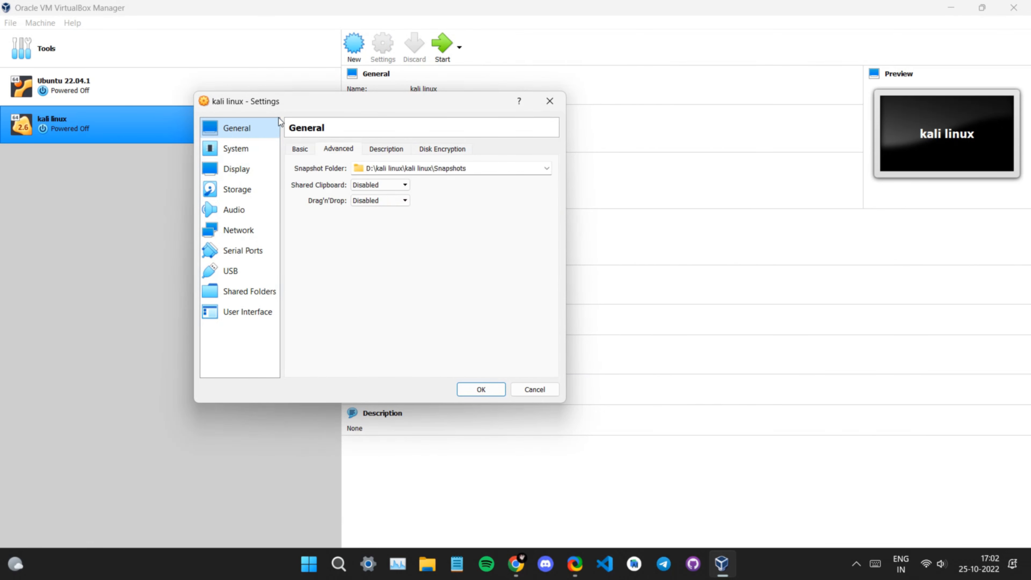
{"action": "key", "text": "ctrl+Tab"}
{"action": "key", "text": "ctrl+Tab"}
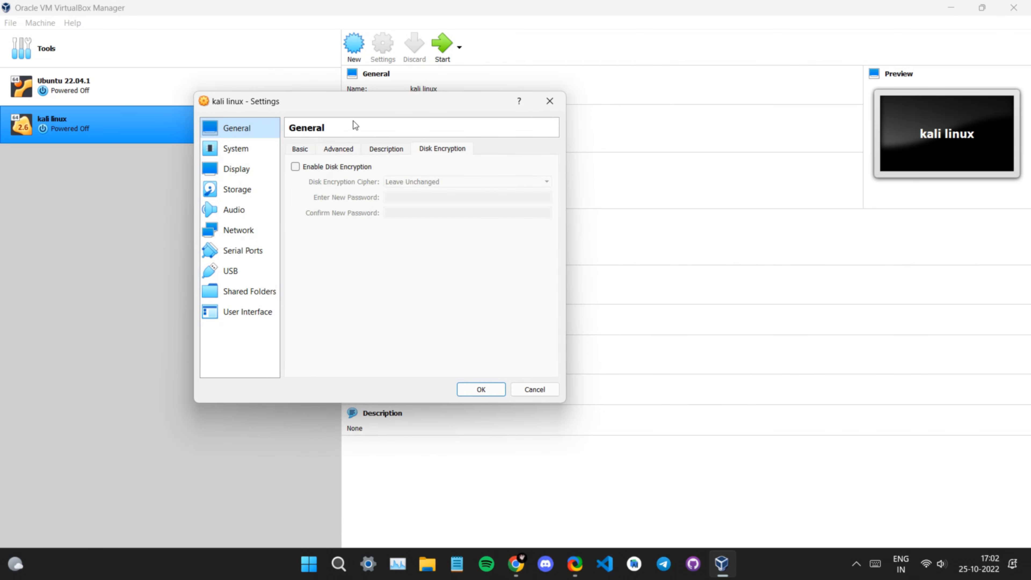
{"action": "left_click", "coordinate": [228, 149]}
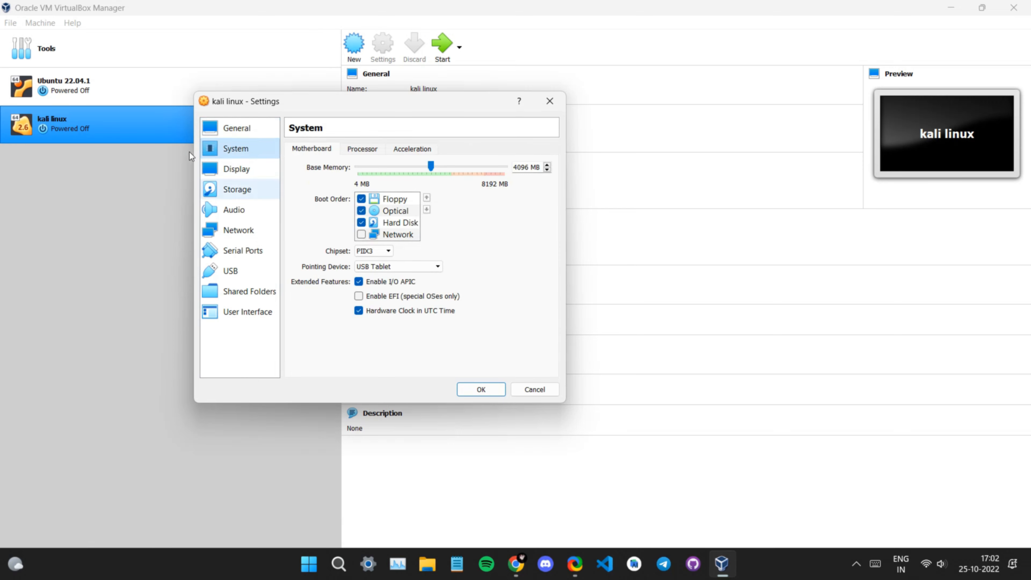
Step: Attach kali-linux-2022.3-installer-amd64.iso from Local Disk (D:) to the empty optical drive of the IDE controller and save the settings
{"action": "left_click", "coordinate": [237, 189]}
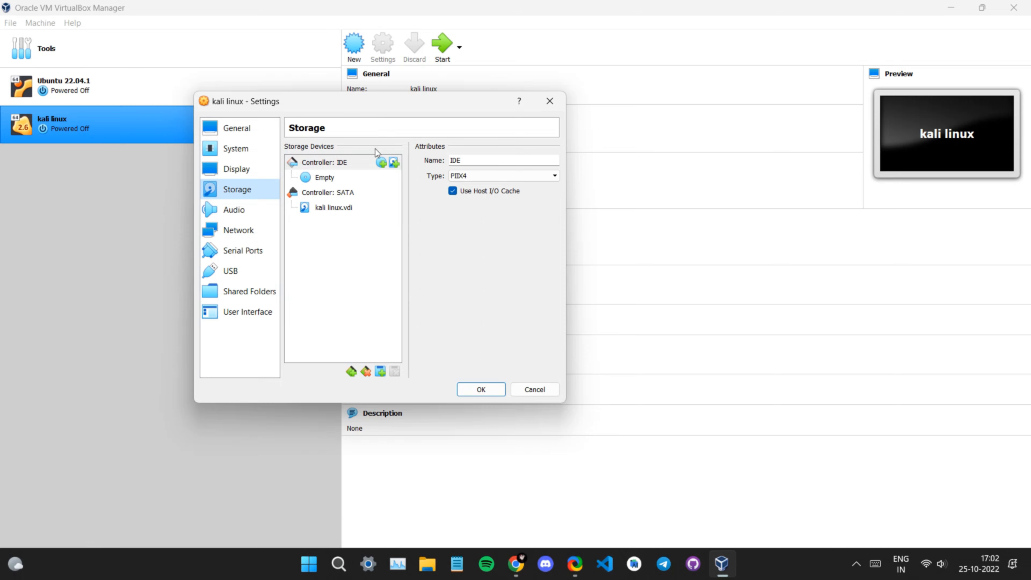
{"action": "left_click", "coordinate": [325, 177]}
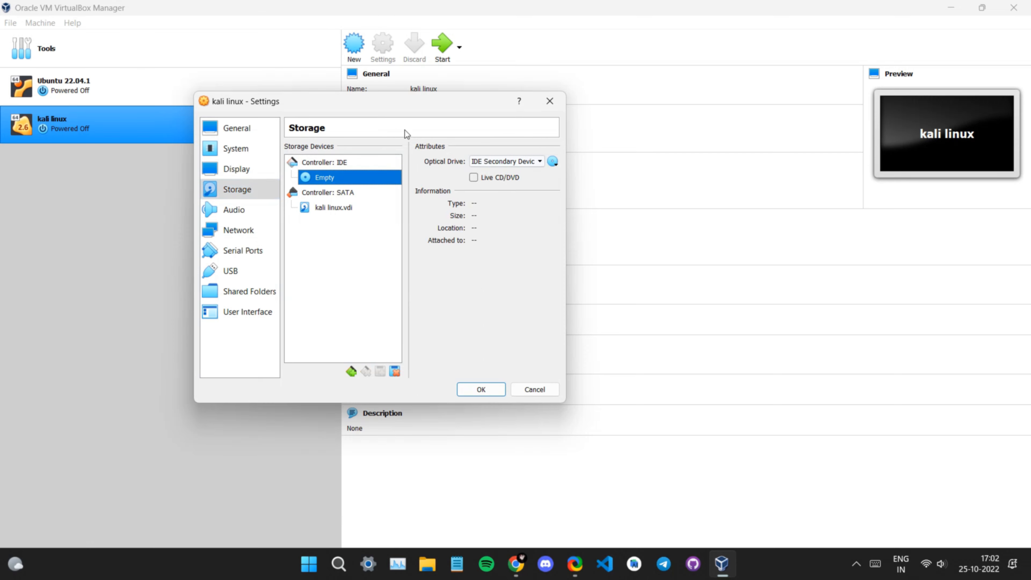
{"action": "left_click", "coordinate": [553, 162]}
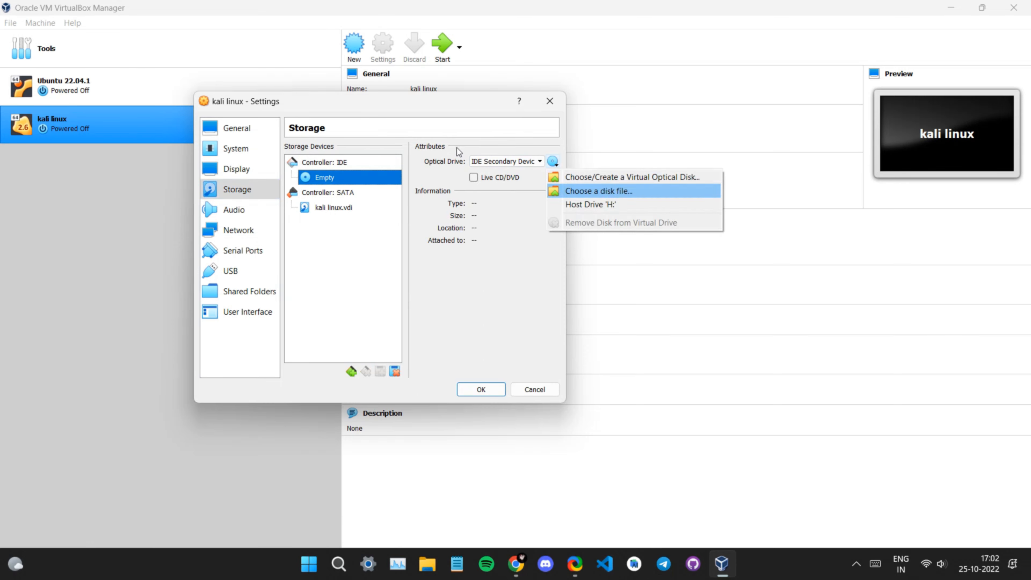
{"action": "left_click", "coordinate": [632, 177]}
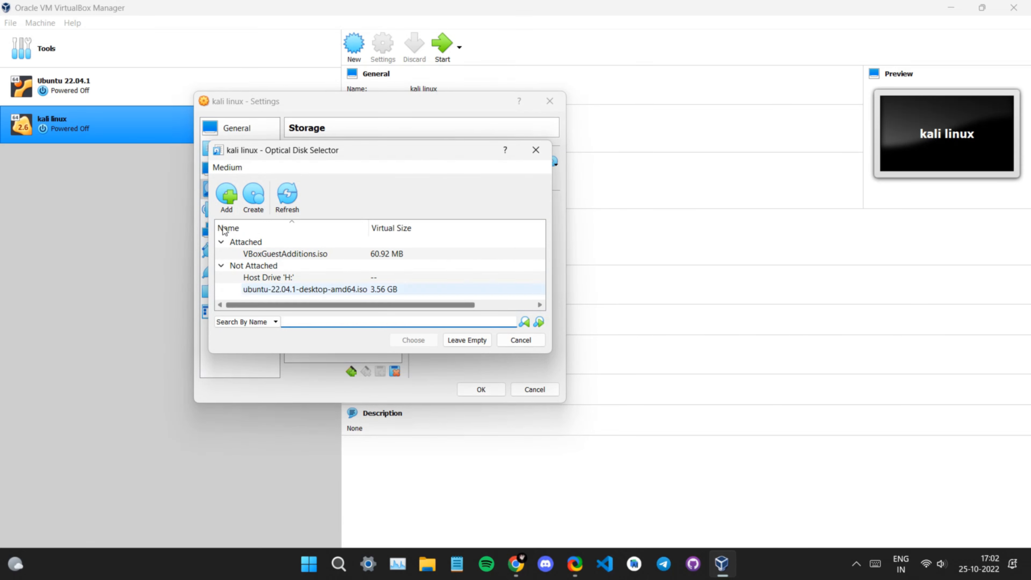
{"action": "left_click", "coordinate": [226, 195]}
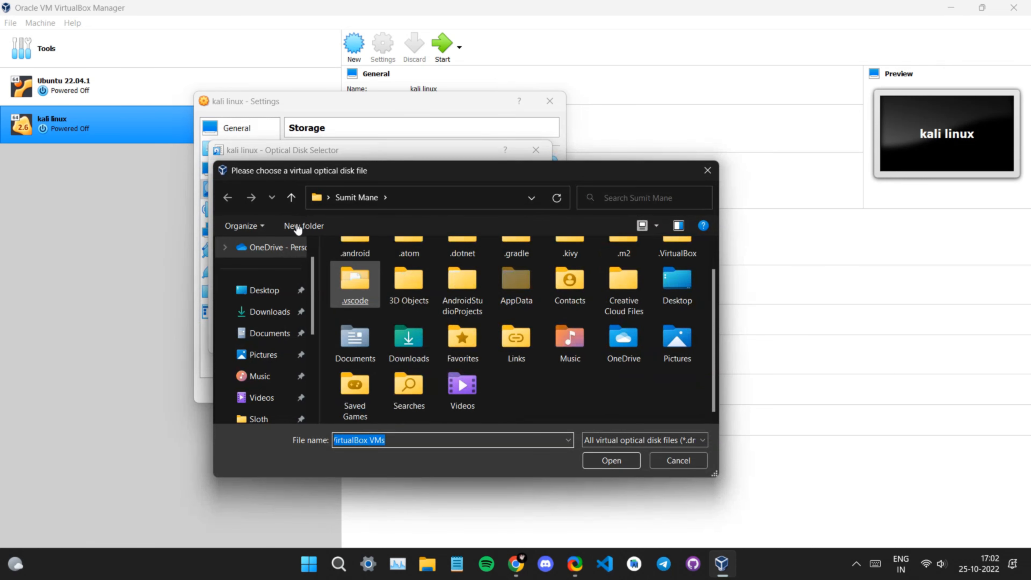
{"action": "scroll", "coordinate": [216, 338], "scroll_direction": "down", "scroll_amount": 5}
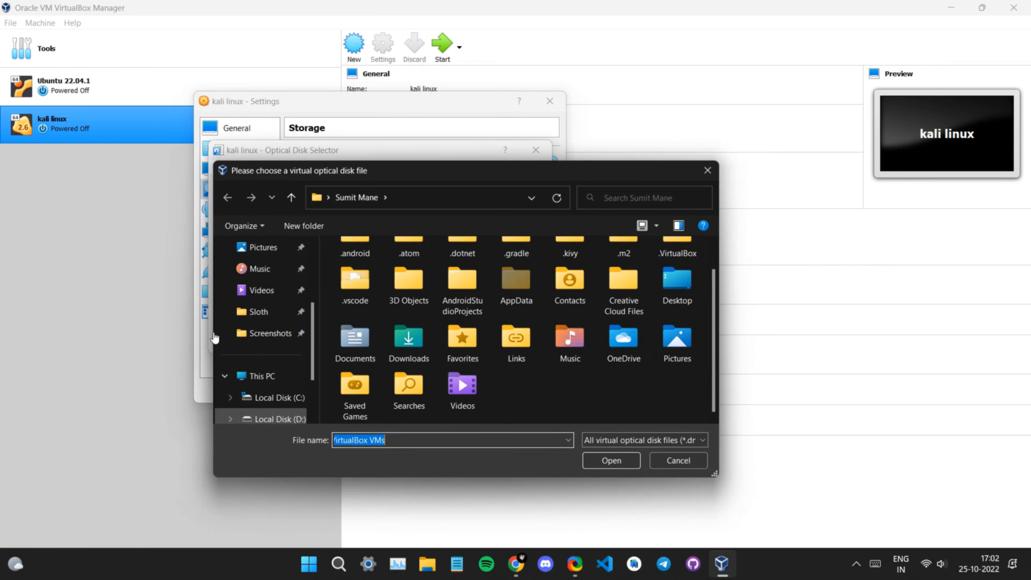
{"action": "left_click", "coordinate": [280, 419]}
{"action": "scroll", "coordinate": [368, 236], "scroll_direction": "down", "scroll_amount": 6}
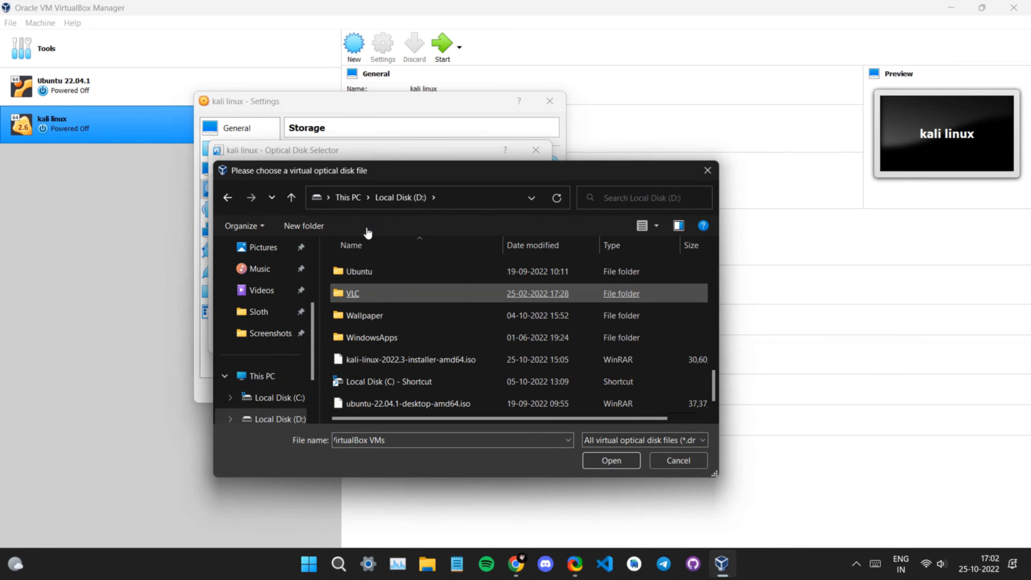
{"action": "left_click", "coordinate": [410, 360]}
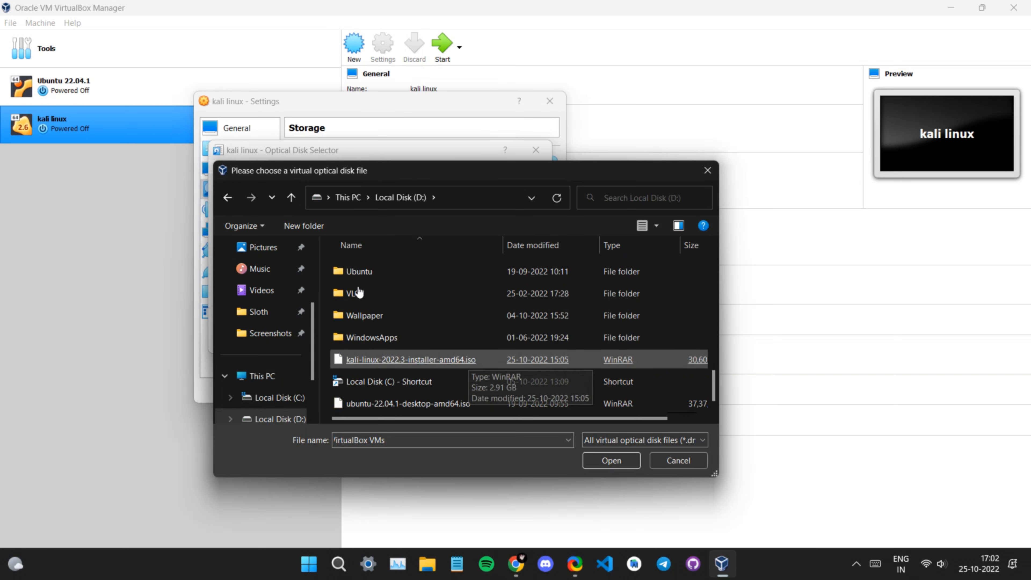
{"action": "key", "text": "Return"}
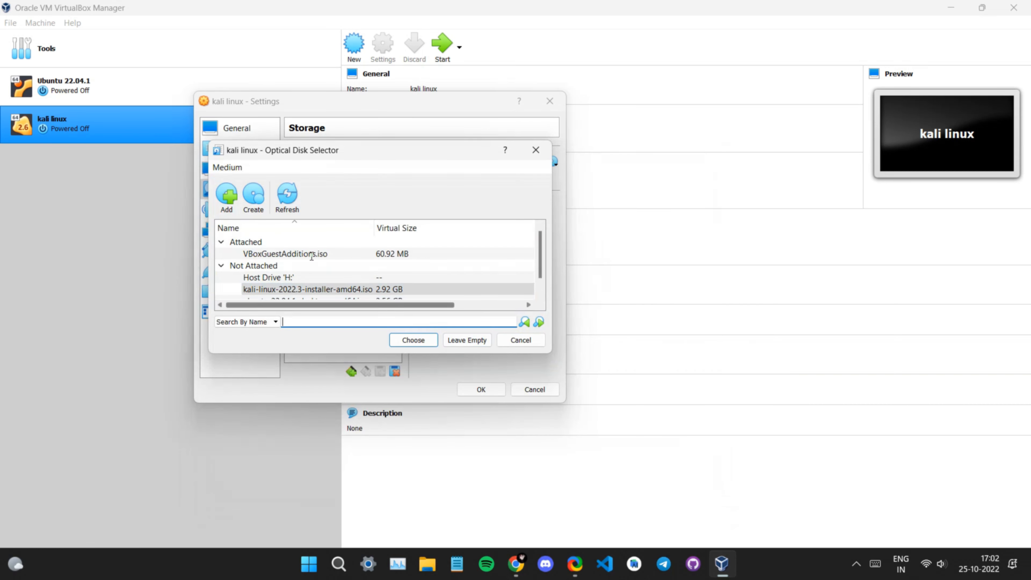
{"action": "key", "text": "Return"}
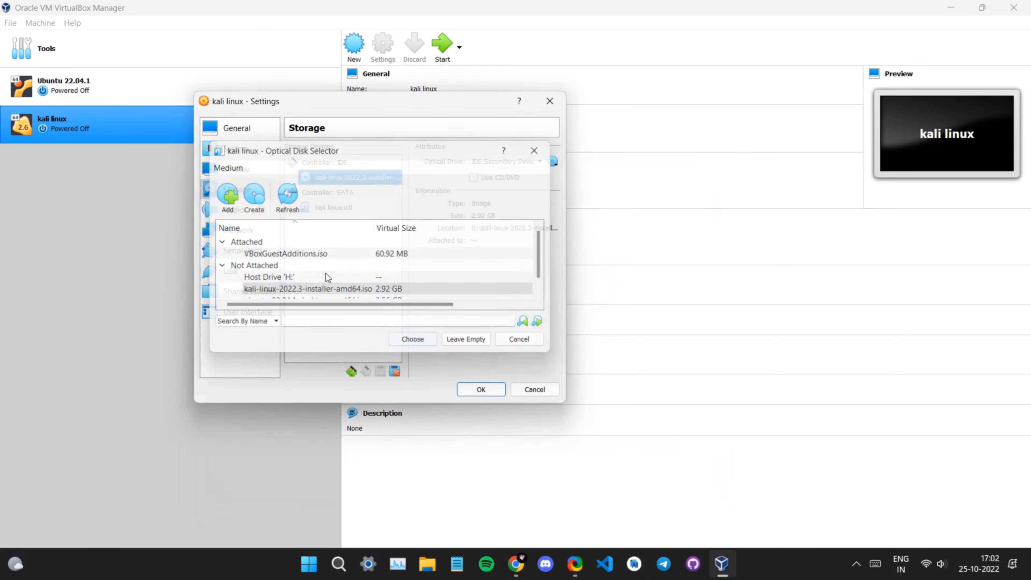
{"action": "key", "text": "Return"}
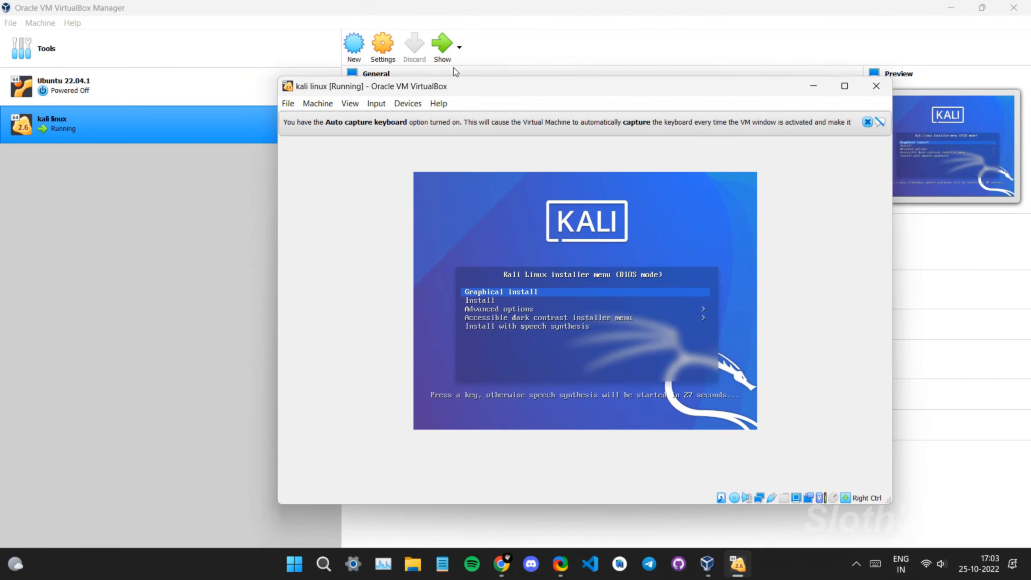
Step: Start the non-graphical Install from the Kali Linux installer menu and choose English as the installation language
{"action": "key", "text": "Down"}
{"action": "key", "text": "Return"}
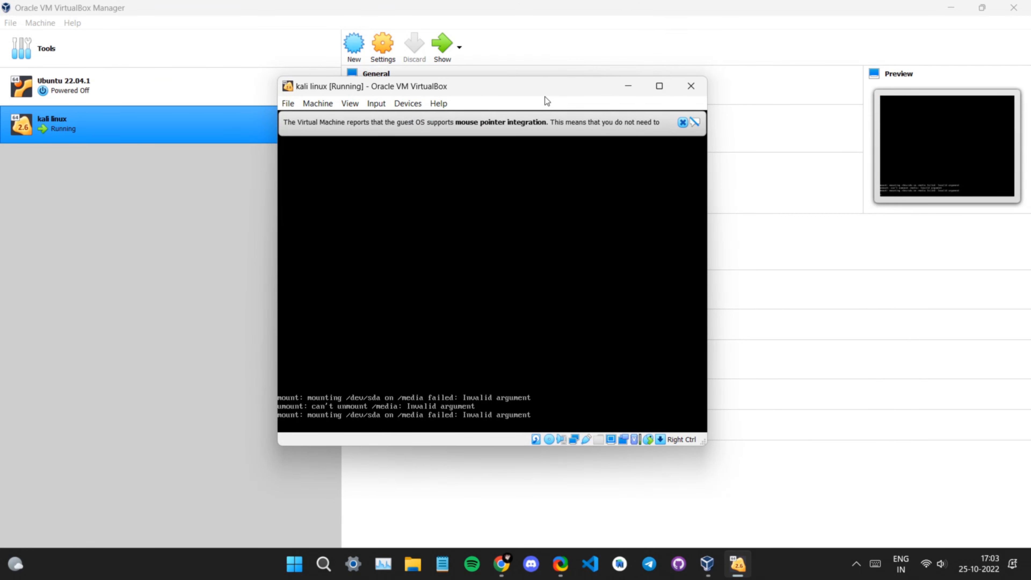
{"action": "left_click_drag", "start_coordinate": [446, 83], "coordinate": [427, 73]}
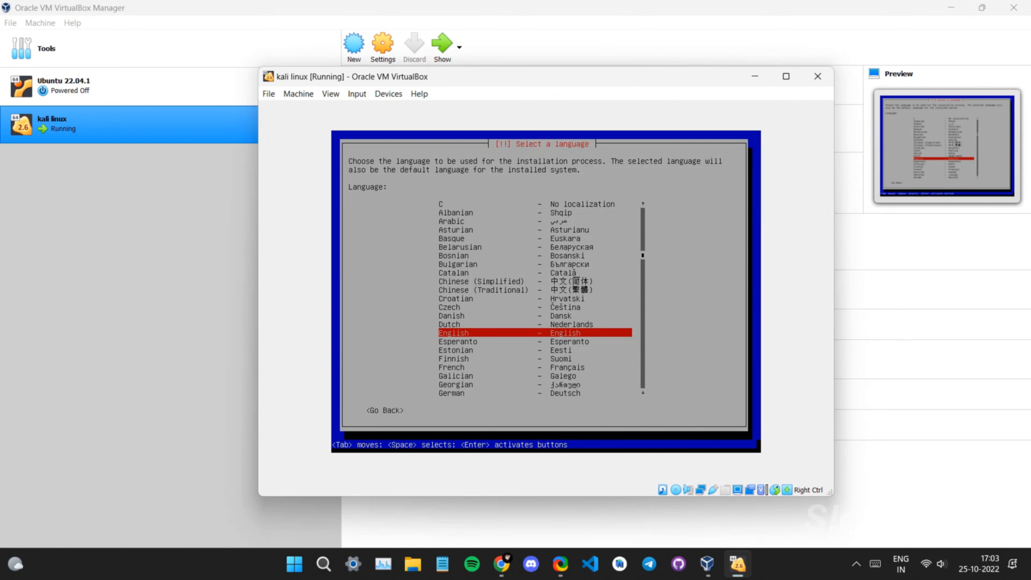
{"action": "key", "text": "Return"}
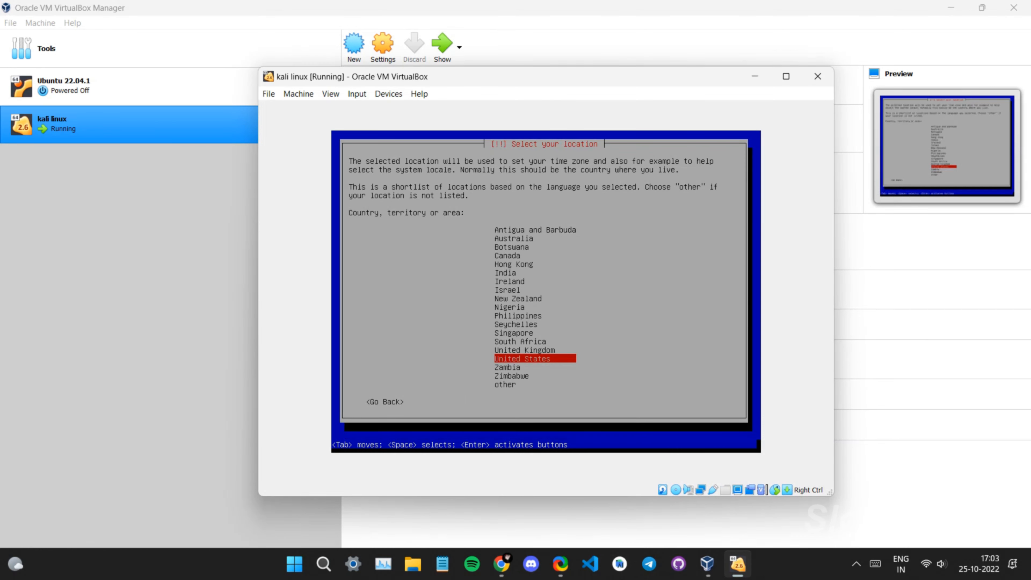
Step: Set the installation's location to India
{"action": "key", "text": "Down"}
{"action": "key", "text": "Down"}
{"action": "key", "text": "Down"}
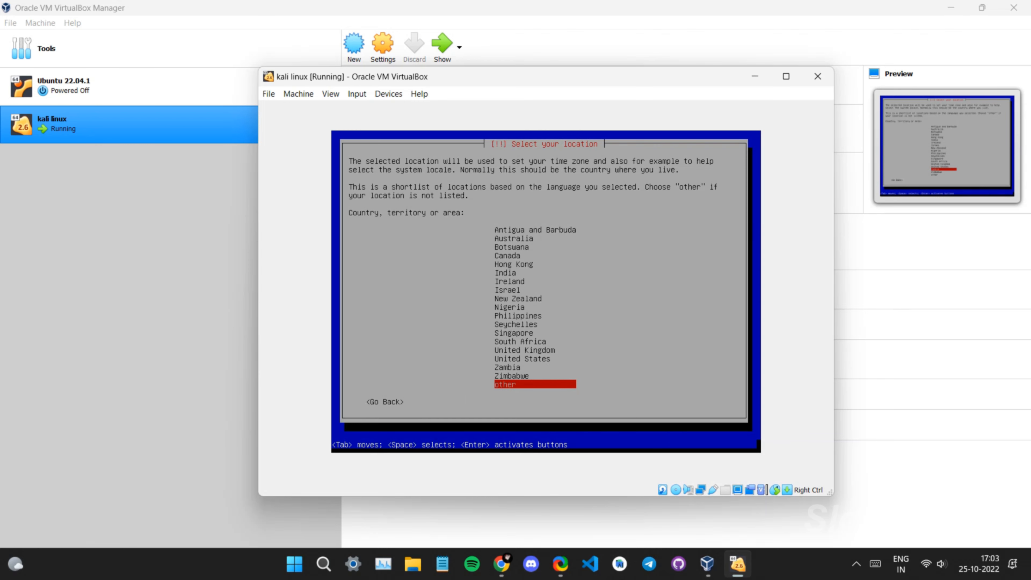
{"action": "key", "text": "Up"}
{"action": "key", "text": "Up"}
{"action": "key", "text": "Up"}
{"action": "key", "text": "Up"}
{"action": "key", "text": "Up"}
{"action": "key", "text": "Up"}
{"action": "key", "text": "Up"}
{"action": "key", "text": "Up"}
{"action": "key", "text": "Up"}
{"action": "key", "text": "Up"}
{"action": "key", "text": "Up"}
{"action": "key", "text": "Up"}
{"action": "key", "text": "Up"}
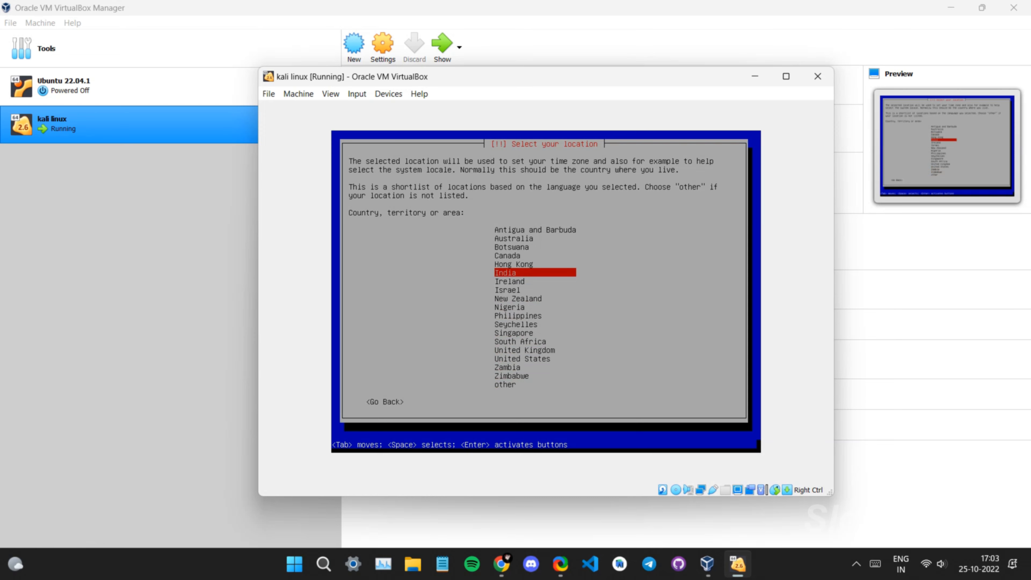
{"action": "key", "text": "Return"}
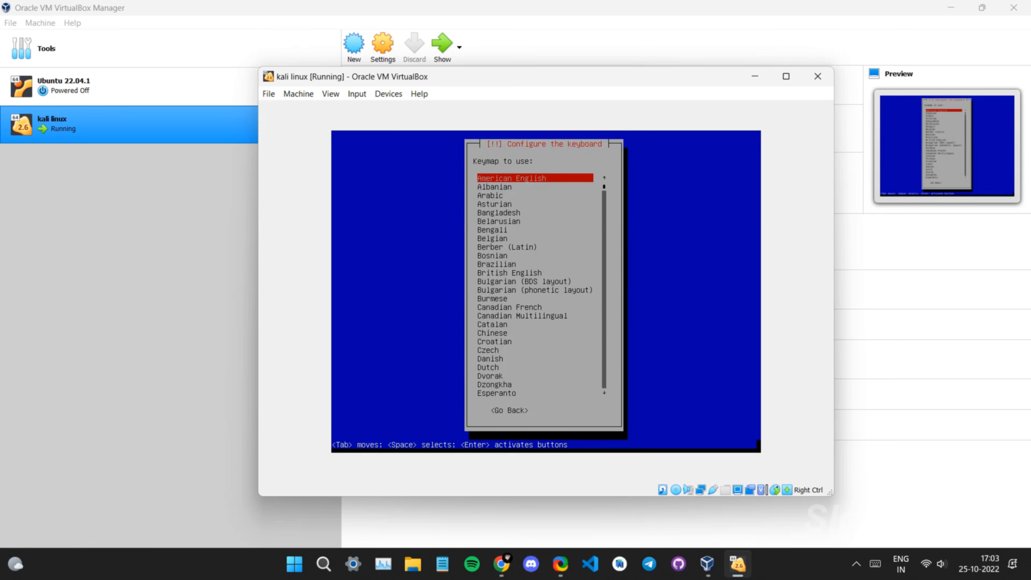
Step: Look through the list of available keymaps for a suitable keyboard layout
{"action": "key", "text": "Down"}
{"action": "key", "text": "Down"}
{"action": "key", "text": "Down"}
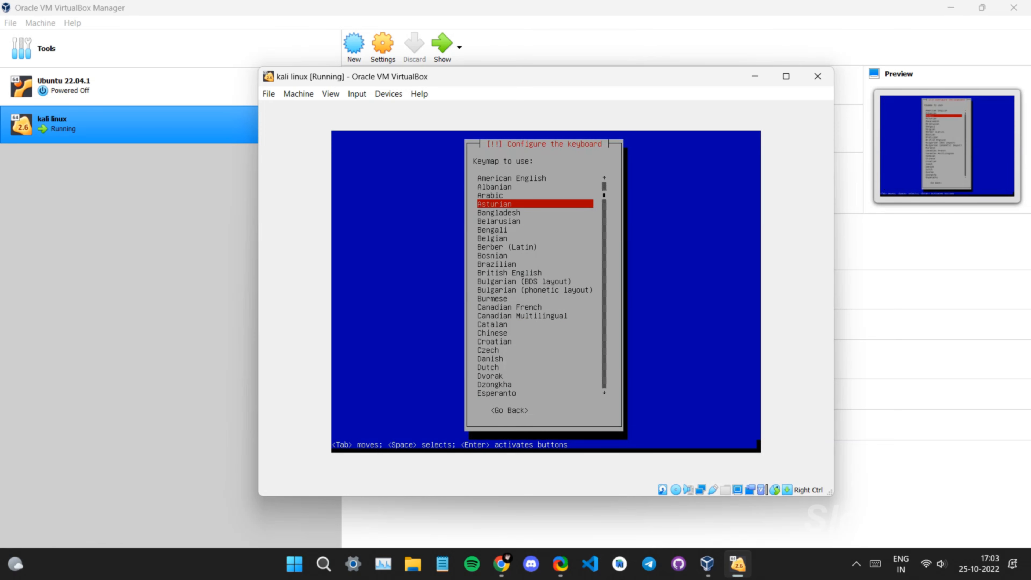
{"action": "key", "text": "Up"}
{"action": "key", "text": "Up"}
{"action": "key", "text": "Up"}
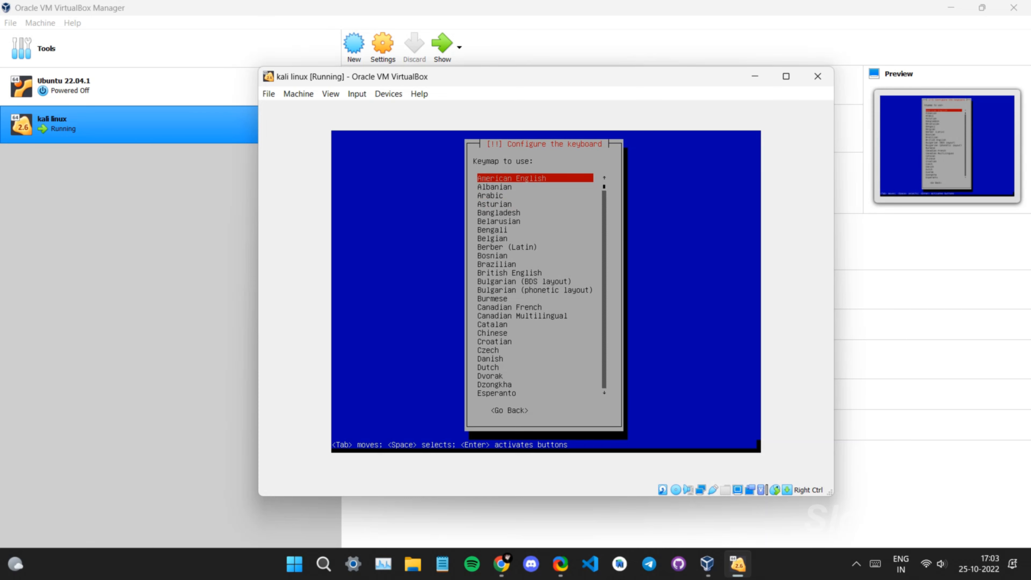
{"action": "key", "text": "b"}
{"action": "key", "text": "u"}
{"action": "key", "text": "Down"}
{"action": "key", "text": "Down"}
{"action": "key", "text": "Down"}
{"action": "key", "text": "Down"}
{"action": "key", "text": "Down"}
{"action": "key", "text": "Down"}
{"action": "key", "text": "Down"}
{"action": "key", "text": "Down"}
{"action": "key", "text": "Down"}
{"action": "key", "text": "Down"}
{"action": "key", "text": "Down"}
{"action": "key", "text": "Down"}
{"action": "key", "text": "Down"}
{"action": "key", "text": "Down"}
{"action": "key", "text": "Down"}
{"action": "key", "text": "Down"}
{"action": "key", "text": "Down"}
{"action": "key", "text": "Down"}
{"action": "key", "text": "Down"}
{"action": "key", "text": "Down"}
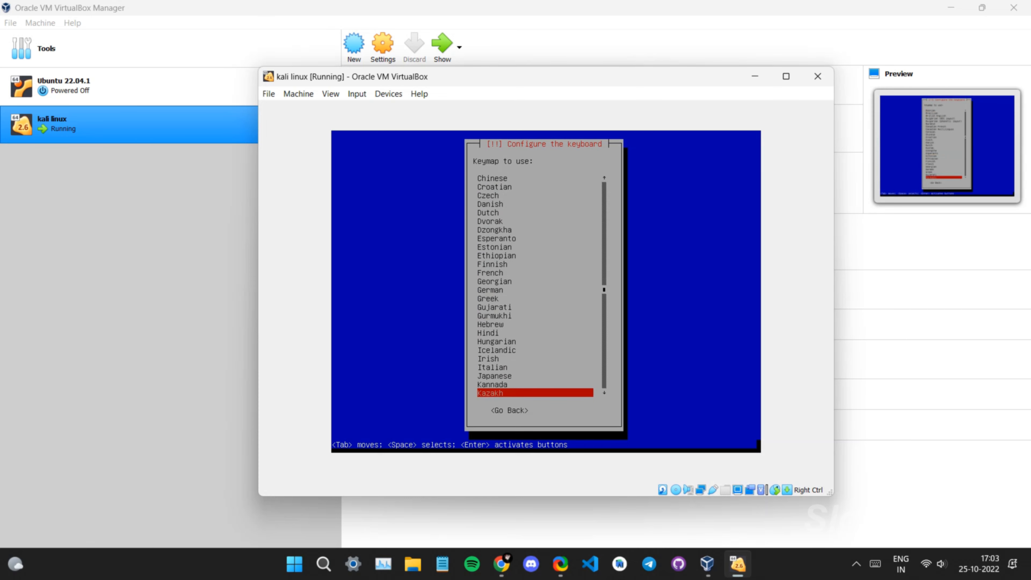
{"action": "key", "text": "Down"}
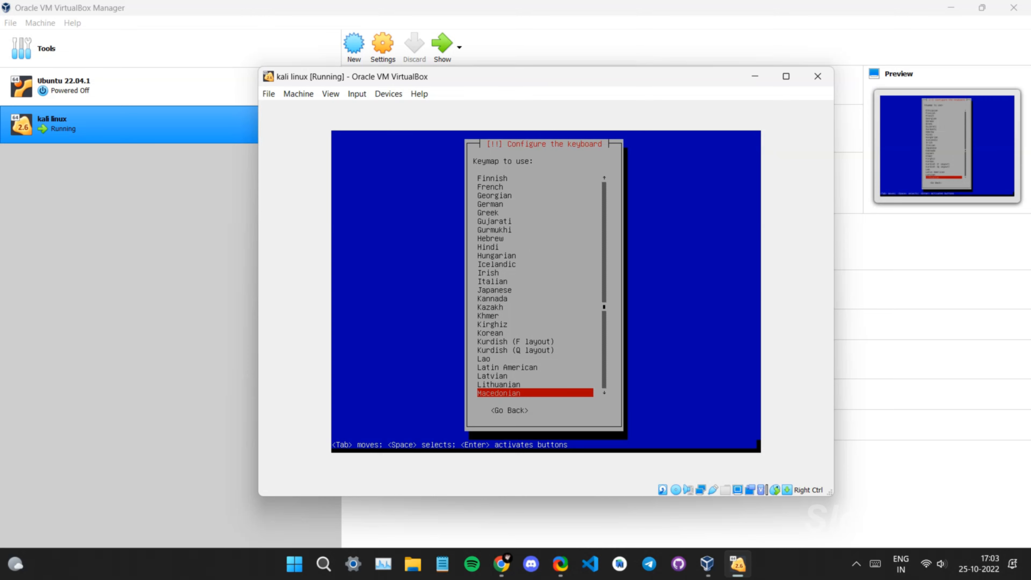
{"action": "key", "text": "Down"}
{"action": "key", "text": "Down"}
{"action": "key", "text": "Down"}
{"action": "key", "text": "Down"}
{"action": "key", "text": "Down"}
{"action": "key", "text": "Down"}
{"action": "key", "text": "Down"}
{"action": "key", "text": "Down"}
{"action": "key", "text": "Down"}
{"action": "key", "text": "Down"}
{"action": "key", "text": "Down"}
{"action": "key", "text": "Down"}
{"action": "key", "text": "Down"}
{"action": "key", "text": "Down"}
{"action": "key", "text": "Down"}
{"action": "key", "text": "Up"}
{"action": "key", "text": "Up"}
{"action": "key", "text": "Up"}
{"action": "key", "text": "Up"}
{"action": "key", "text": "Up"}
{"action": "key", "text": "Up"}
{"action": "key", "text": "Up"}
{"action": "key", "text": "Up"}
{"action": "key", "text": "Up"}
{"action": "key", "text": "Up"}
{"action": "key", "text": "Up"}
{"action": "key", "text": "Up"}
{"action": "key", "text": "Up"}
{"action": "key", "text": "Up"}
{"action": "key", "text": "Up"}
{"action": "key", "text": "Up"}
{"action": "key", "text": "Up"}
{"action": "key", "text": "Up"}
{"action": "key", "text": "Up"}
{"action": "key", "text": "Up"}
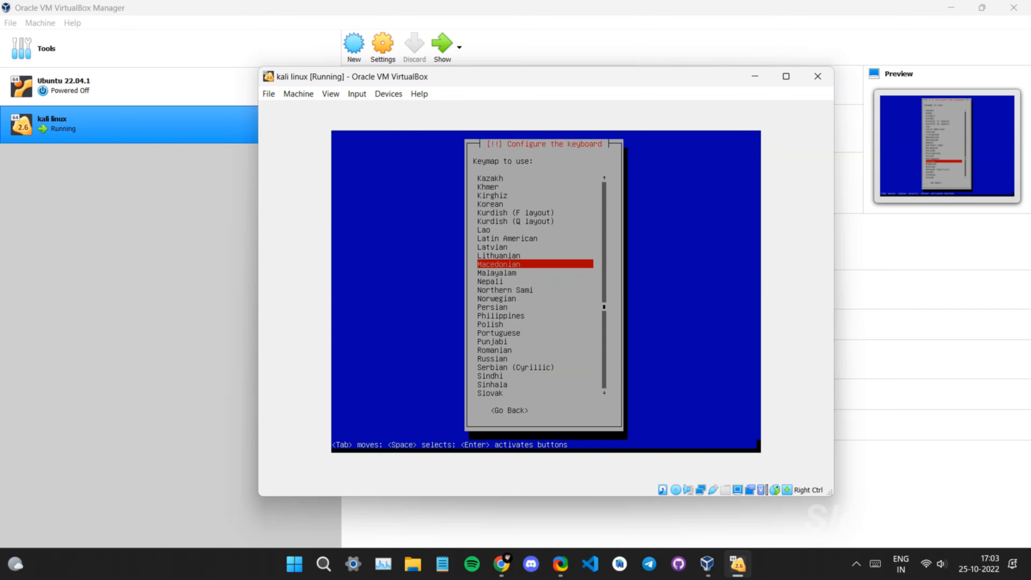
{"action": "key", "text": "Up"}
{"action": "key", "text": "Up"}
{"action": "key", "text": "Up"}
{"action": "key", "text": "Up"}
{"action": "key", "text": "Up"}
{"action": "key", "text": "Up"}
{"action": "key", "text": "Up"}
{"action": "key", "text": "Up"}
{"action": "key", "text": "Up"}
{"action": "key", "text": "Up"}
{"action": "key", "text": "Up"}
{"action": "key", "text": "Up"}
{"action": "key", "text": "Up"}
{"action": "key", "text": "Up"}
{"action": "key", "text": "Up"}
{"action": "key", "text": "Up"}
{"action": "key", "text": "Up"}
{"action": "key", "text": "Up"}
{"action": "key", "text": "Up"}
{"action": "key", "text": "Up"}
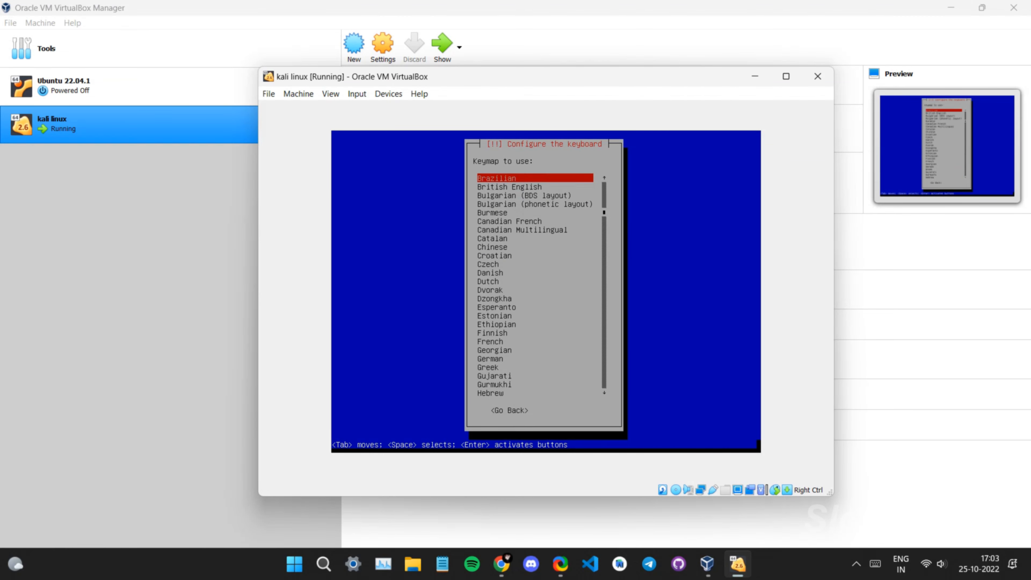
Step: Choose the American English keymap for the keyboard and maximize the virtual machine window
{"action": "key", "text": "Down"}
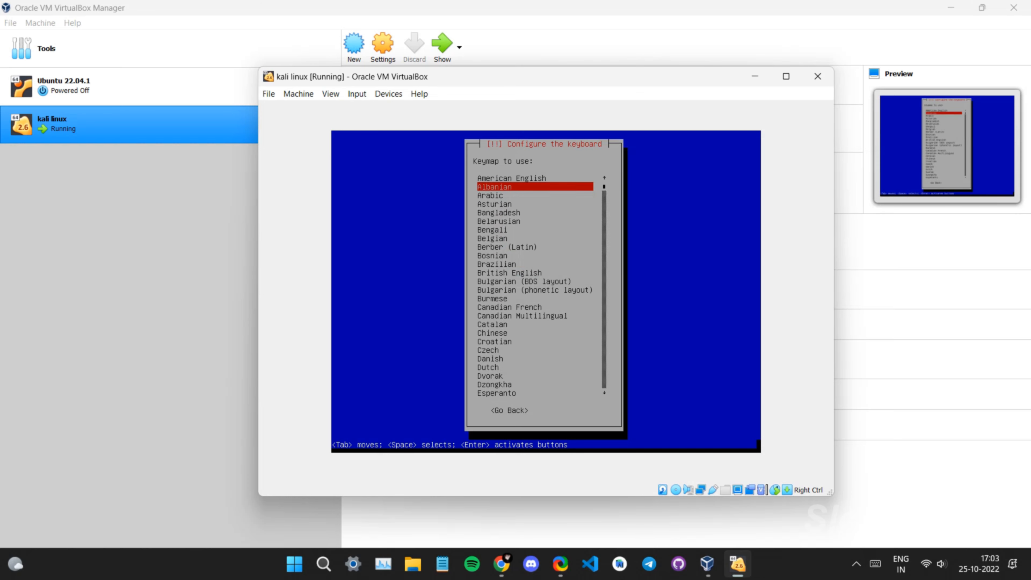
{"action": "key", "text": "Up"}
{"action": "key", "text": "Return"}
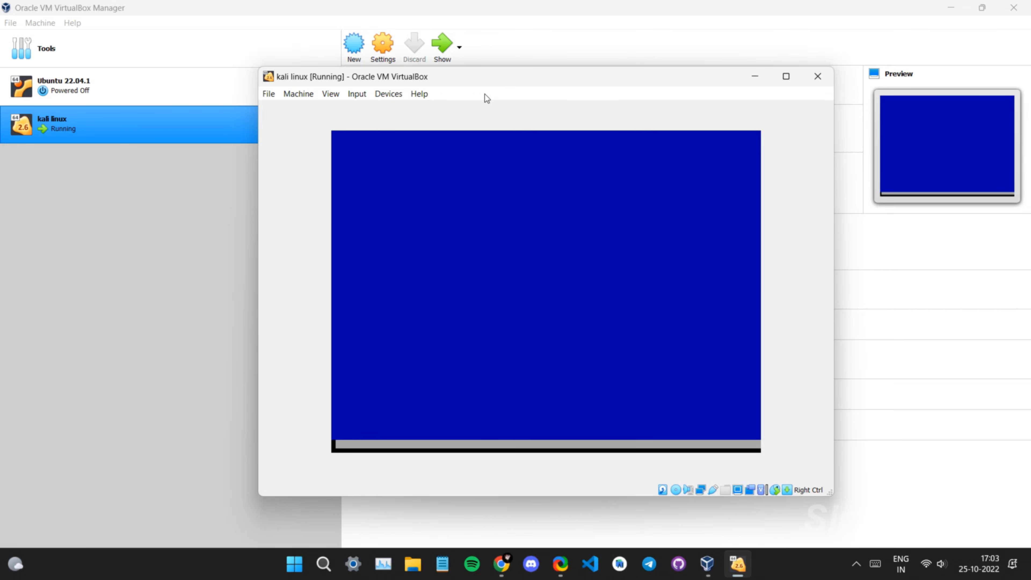
{"action": "double_click", "coordinate": [630, 67]}
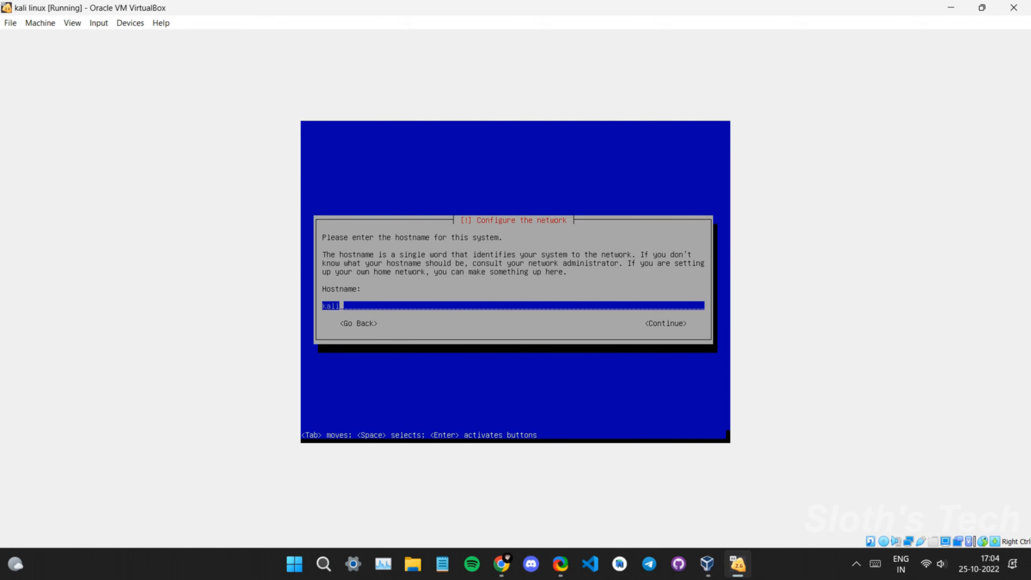
Step: Set the system's hostname to sloth and continue with the domain name left blank
{"action": "key", "text": "BackSpace"}
{"action": "key", "text": "BackSpace"}
{"action": "key", "text": "BackSpace"}
{"action": "key", "text": "BackSpace"}
{"action": "type", "text": "sloth"}
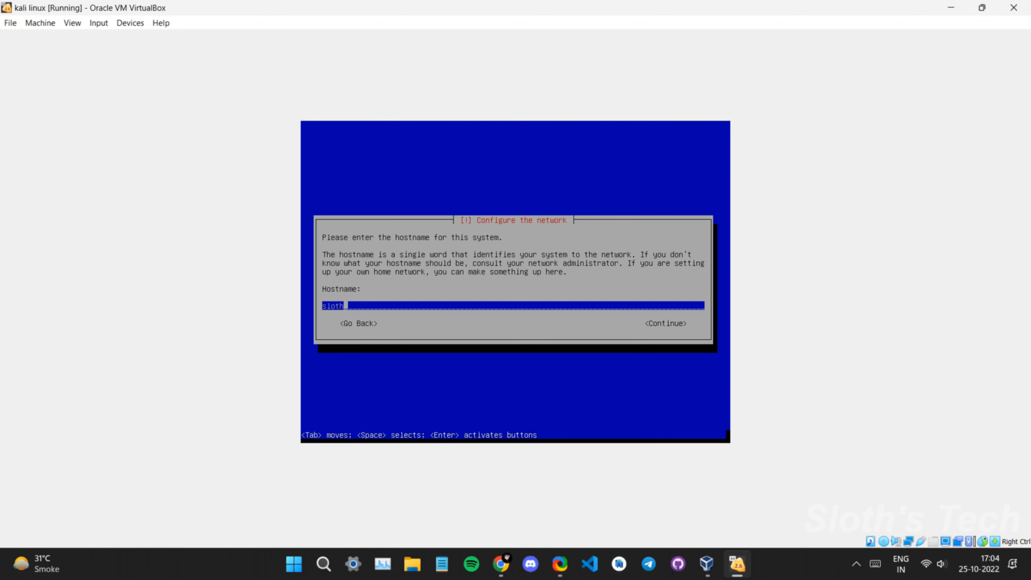
{"action": "key", "text": "Return"}
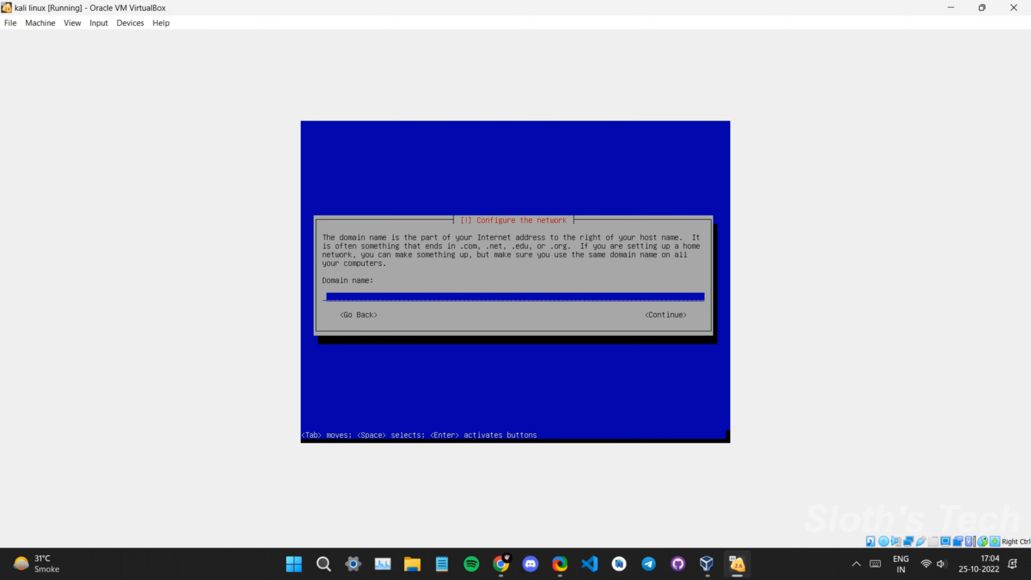
{"action": "key", "text": "Return"}
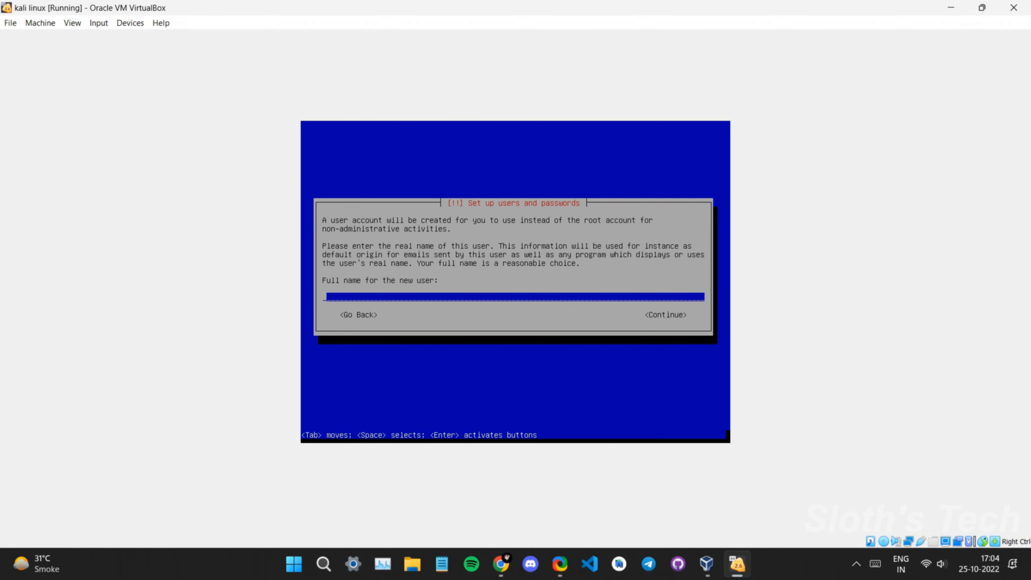
Step: Enter the new user's full name and accept the proposed account username
{"action": "type", "text": "sloth"}
{"action": "key", "text": "Return"}
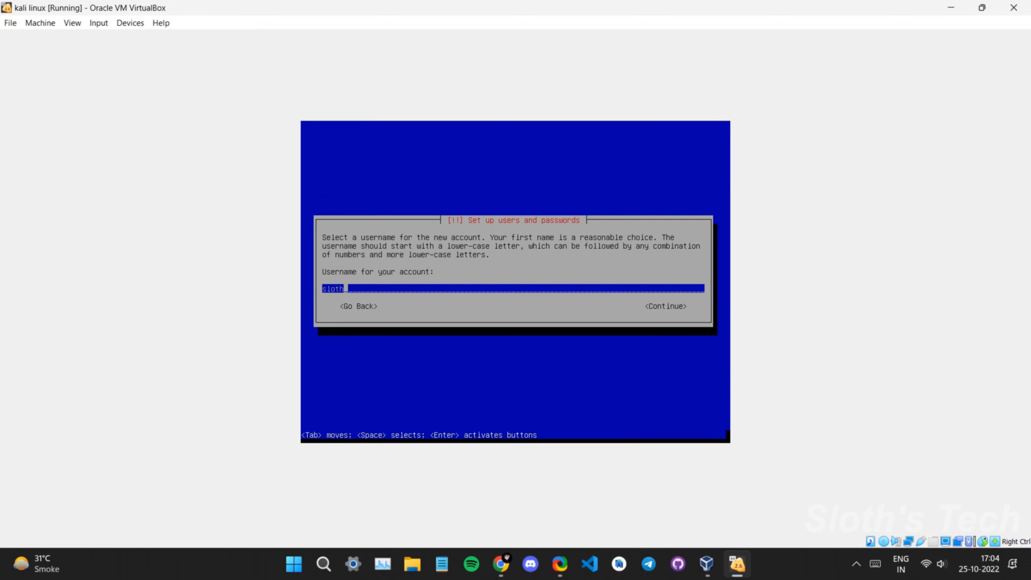
{"action": "key", "text": "Return"}
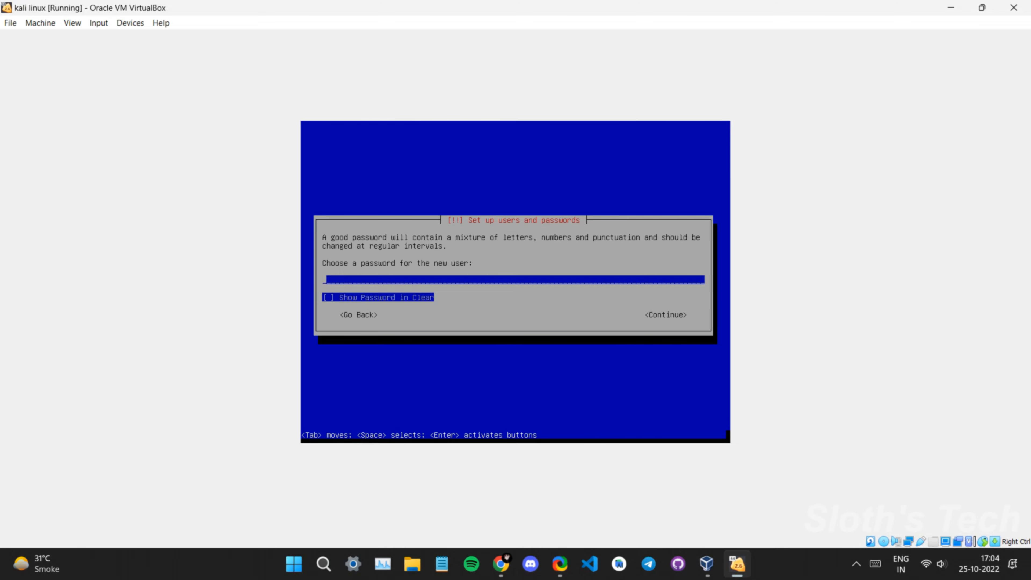
Step: Go back from the password prompt to the account username and re-enter it
{"action": "key", "text": "Tab"}
{"action": "key", "text": "Return"}
{"action": "key", "text": "BackSpace"}
{"action": "key", "text": "BackSpace"}
{"action": "key", "text": "BackSpace"}
{"action": "key", "text": "BackSpace"}
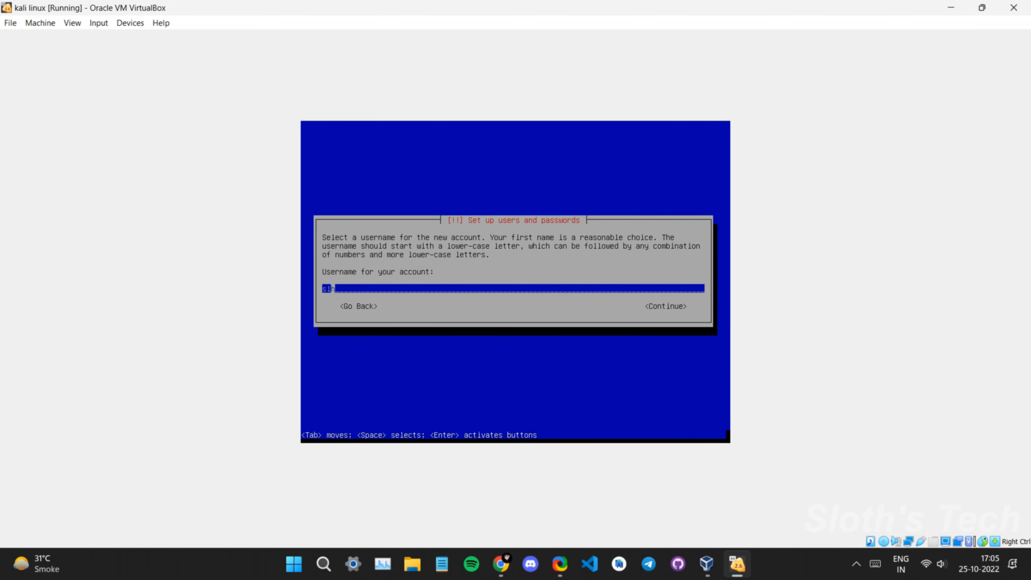
{"action": "type", "text": "slot"}
{"action": "key", "text": "Return"}
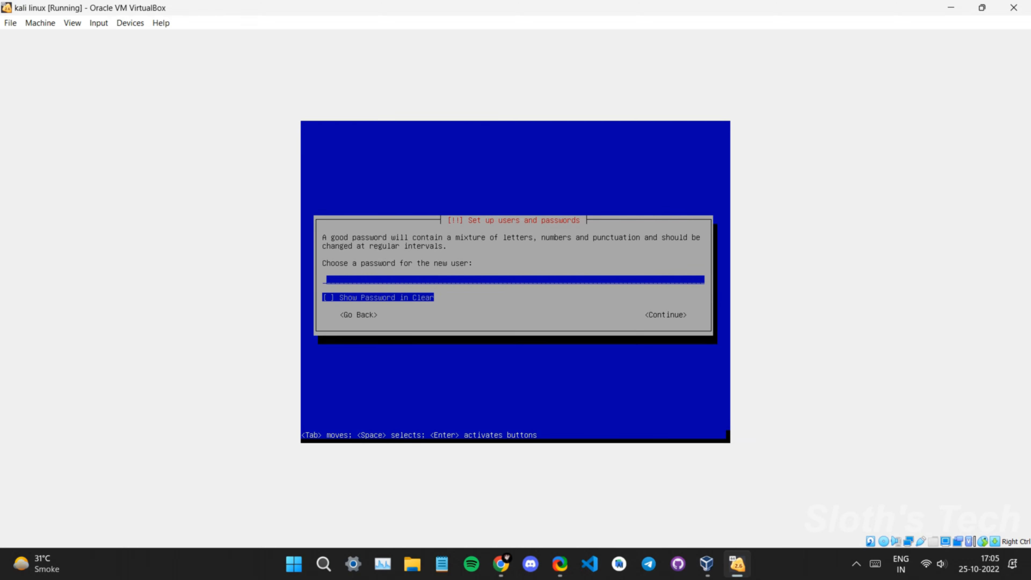
Step: Enter the new user's account password and re-enter it for verification
{"action": "type", "text": "****"}
{"action": "key", "text": "Return"}
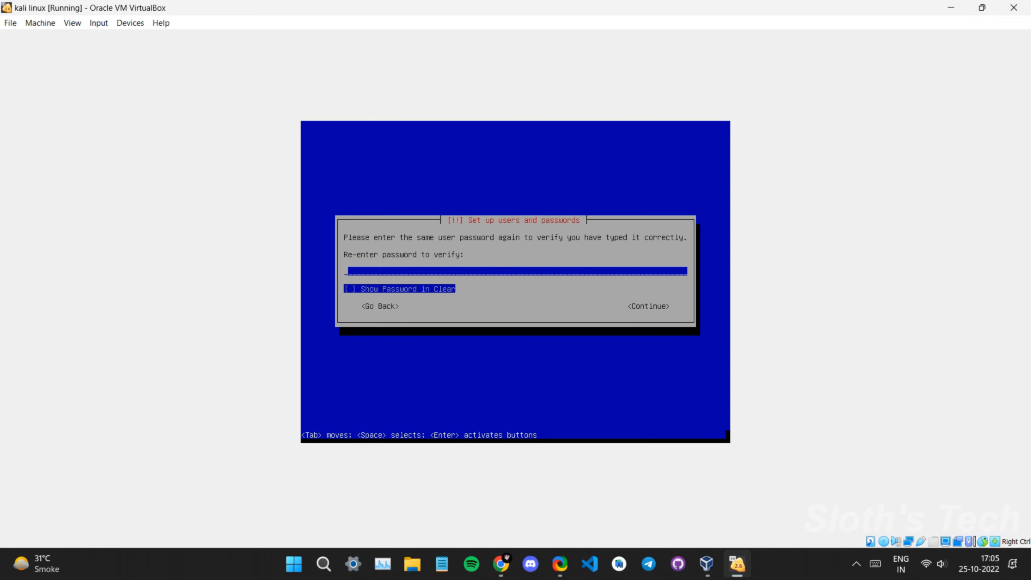
{"action": "type", "text": "****"}
{"action": "key", "text": "Return"}
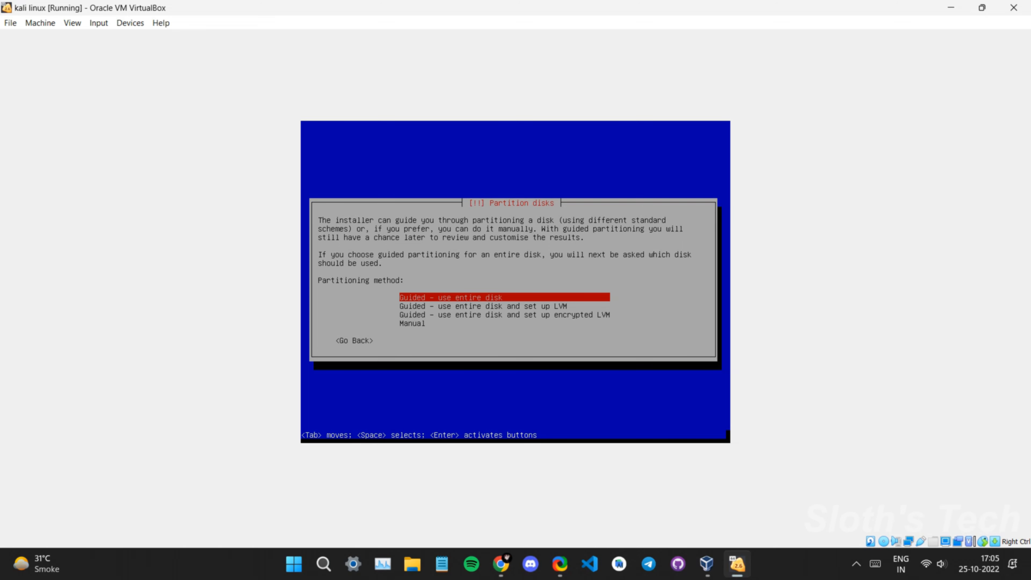
{"action": "key", "text": "Return"}
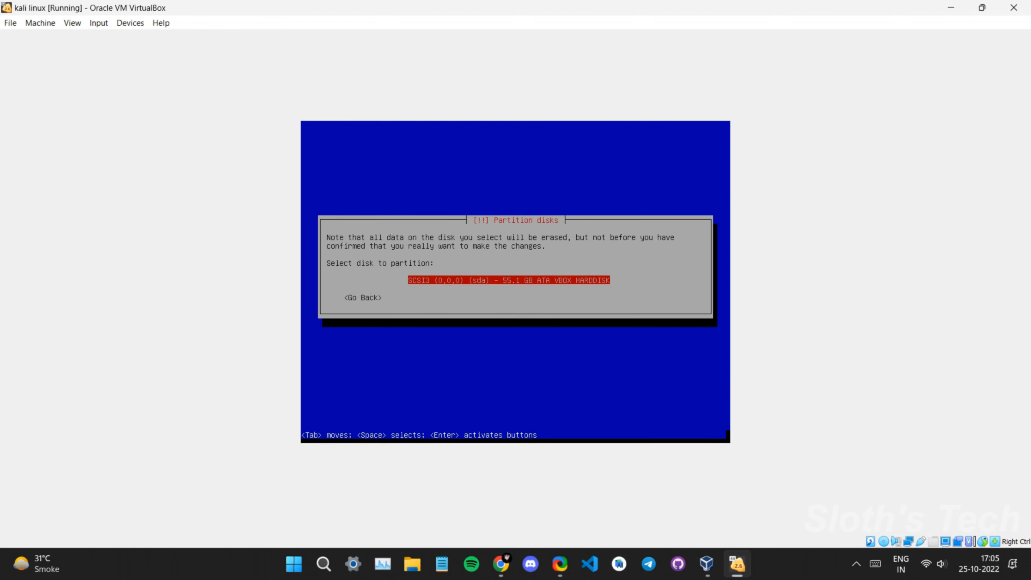
{"action": "key", "text": "Tab"}
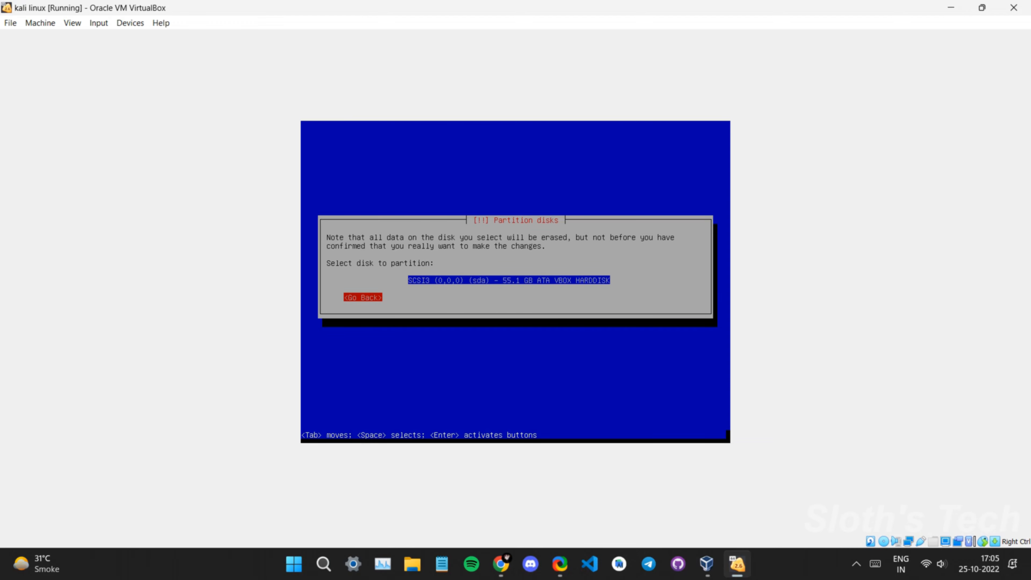
{"action": "key", "text": "Return"}
{"action": "key", "text": "Down"}
{"action": "key", "text": "Down"}
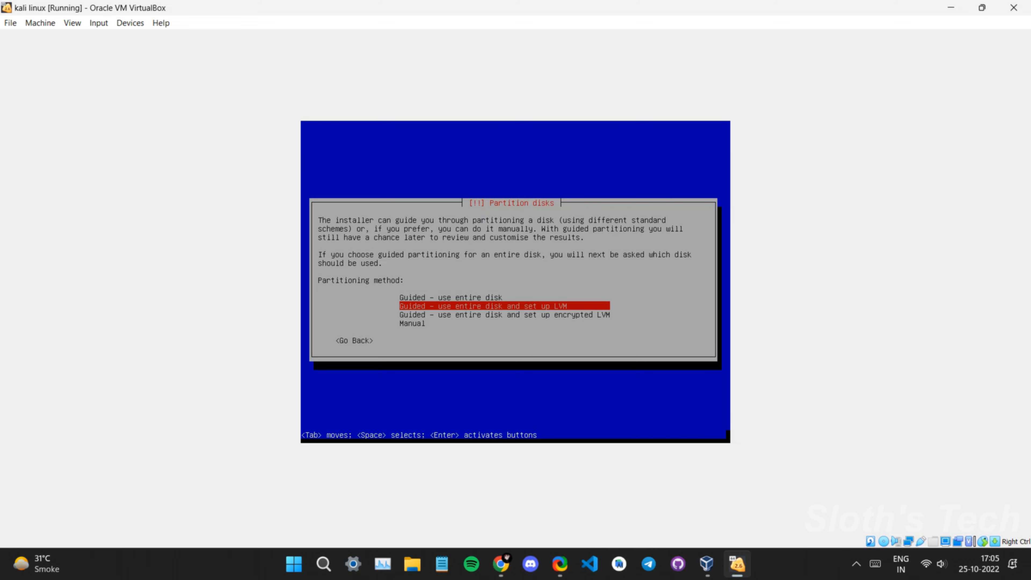
{"action": "key", "text": "Up"}
{"action": "key", "text": "Up"}
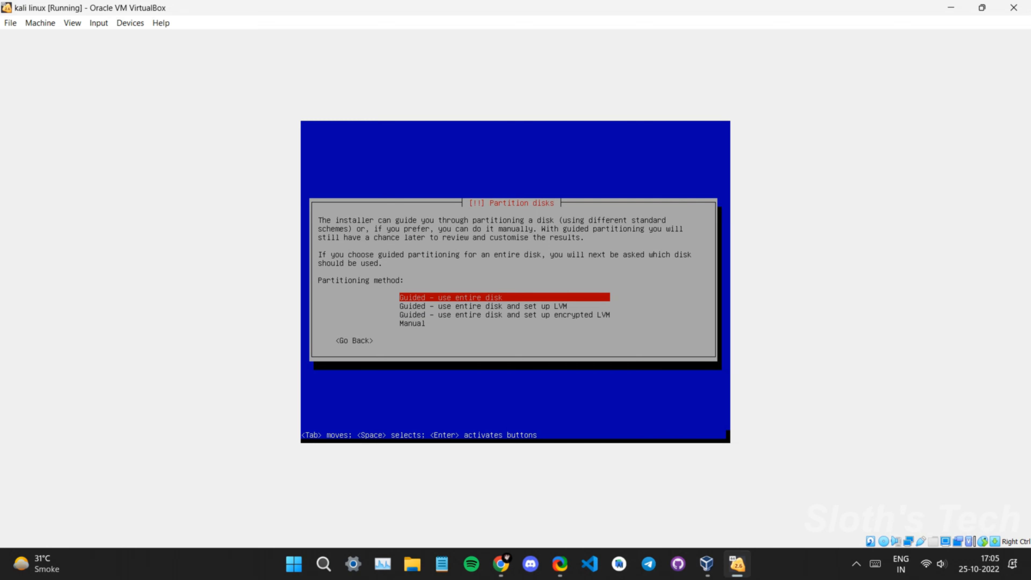
Step: Partition the entire SCSI3 (sda) VBOX HARDDISK with the guided method, keeping all files in one partition
{"action": "key", "text": "Return"}
{"action": "key", "text": "Return"}
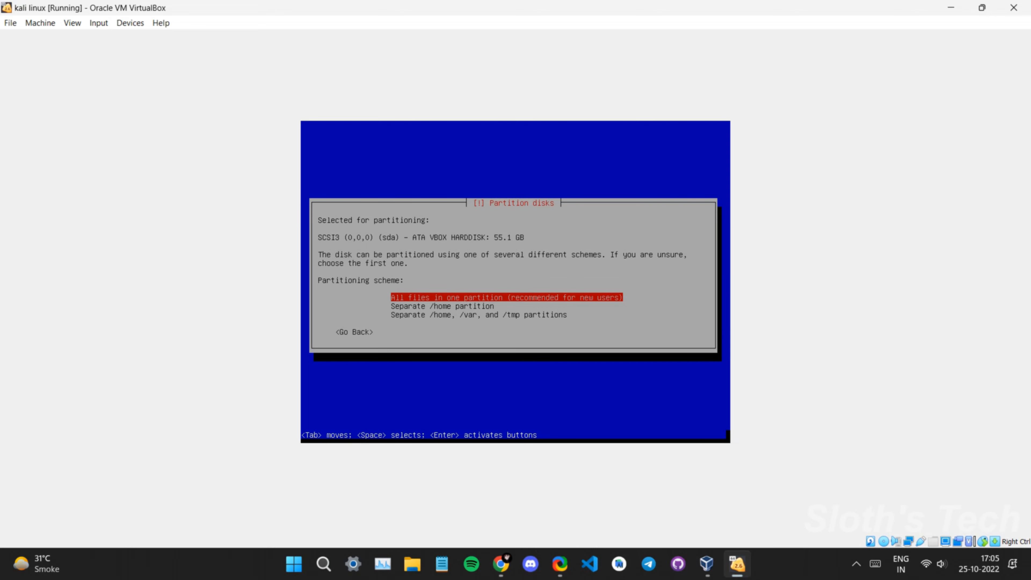
{"action": "key", "text": "Return"}
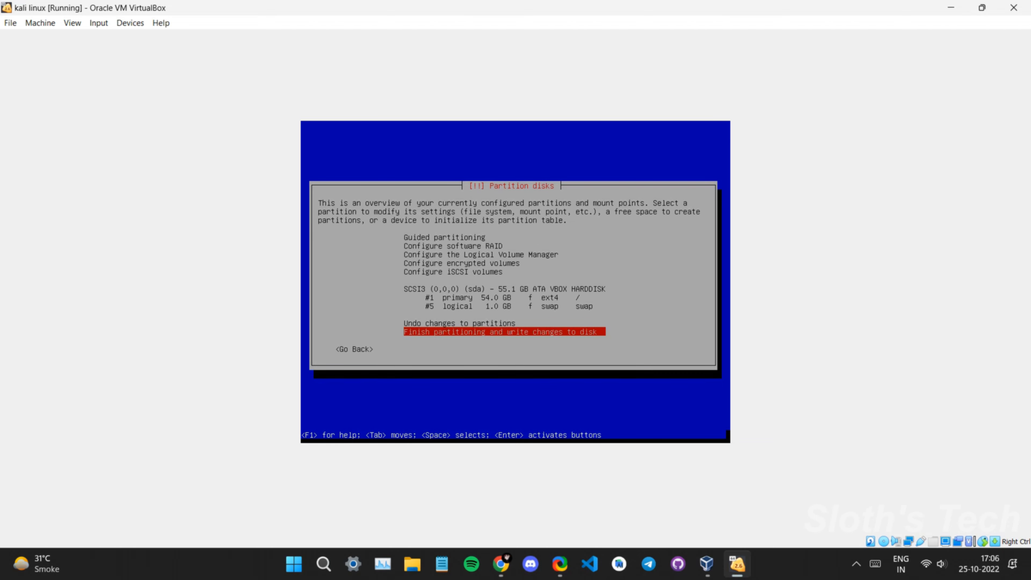
Step: Finish partitioning and agree to write the changes to the disk
{"action": "key", "text": "Up"}
{"action": "key", "text": "Down"}
{"action": "key", "text": "Return"}
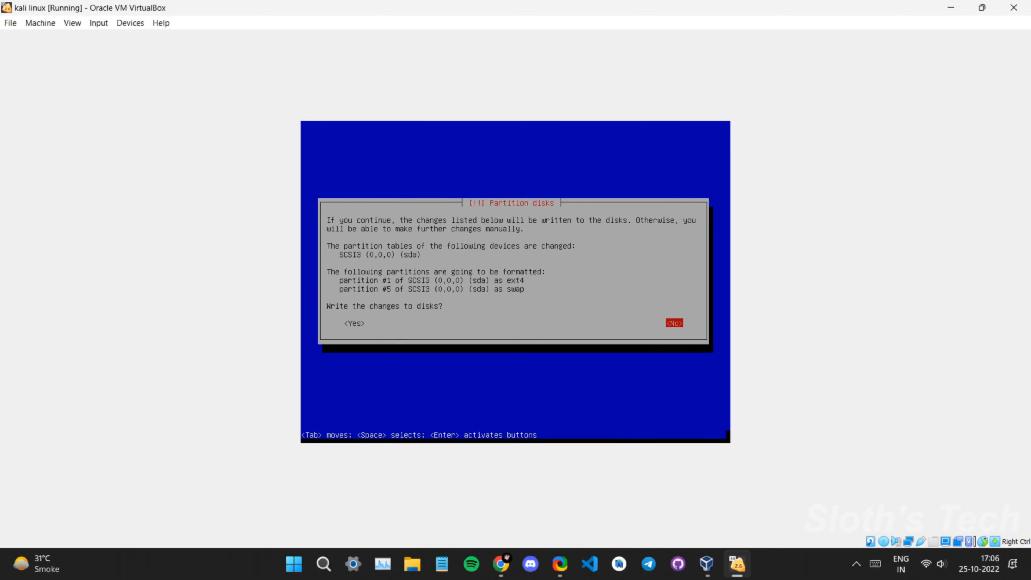
{"action": "key", "text": "Tab"}
{"action": "key", "text": "Return"}
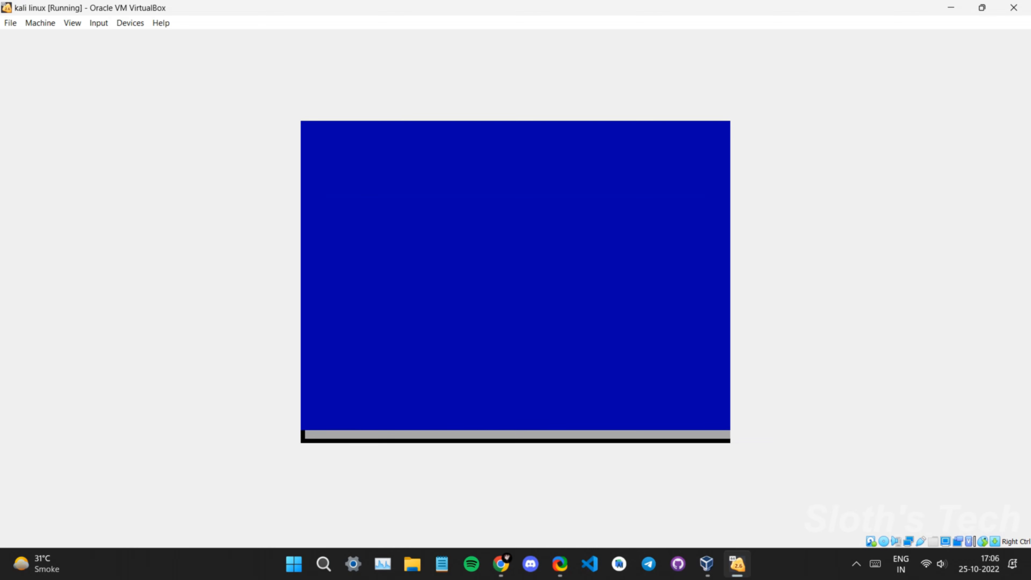
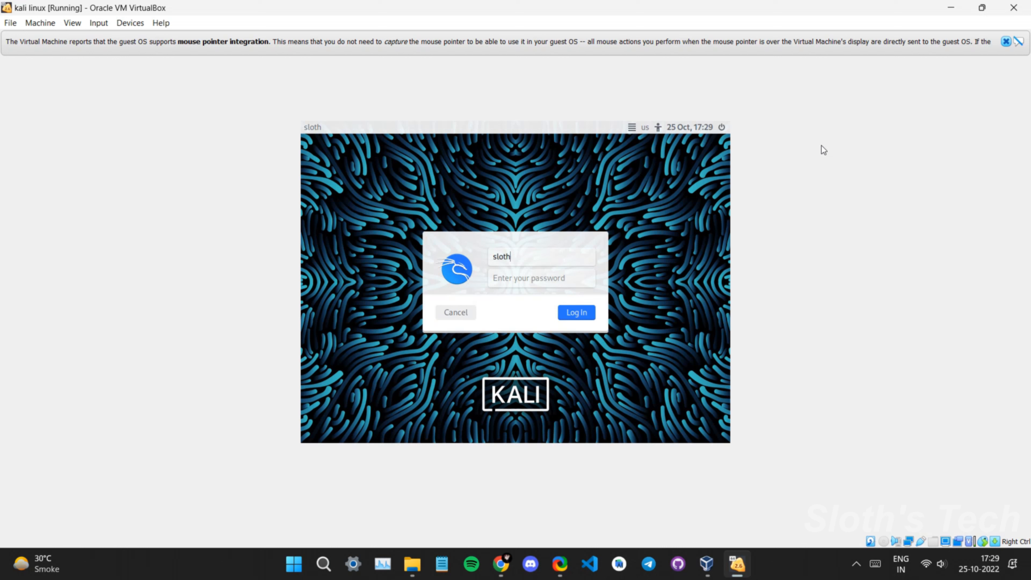
Step: Log in to the installed Kali system with the account's username and password
{"action": "key", "text": "Return"}
{"action": "key", "text": "Return"}
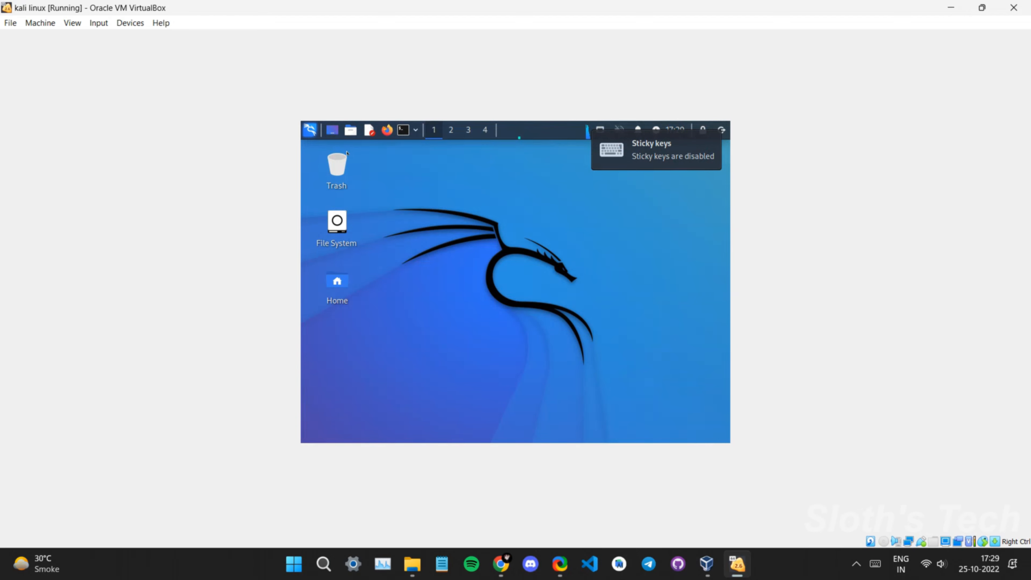
Step: Open the Desktop Settings for the Kali desktop
{"action": "right_click", "coordinate": [494, 216]}
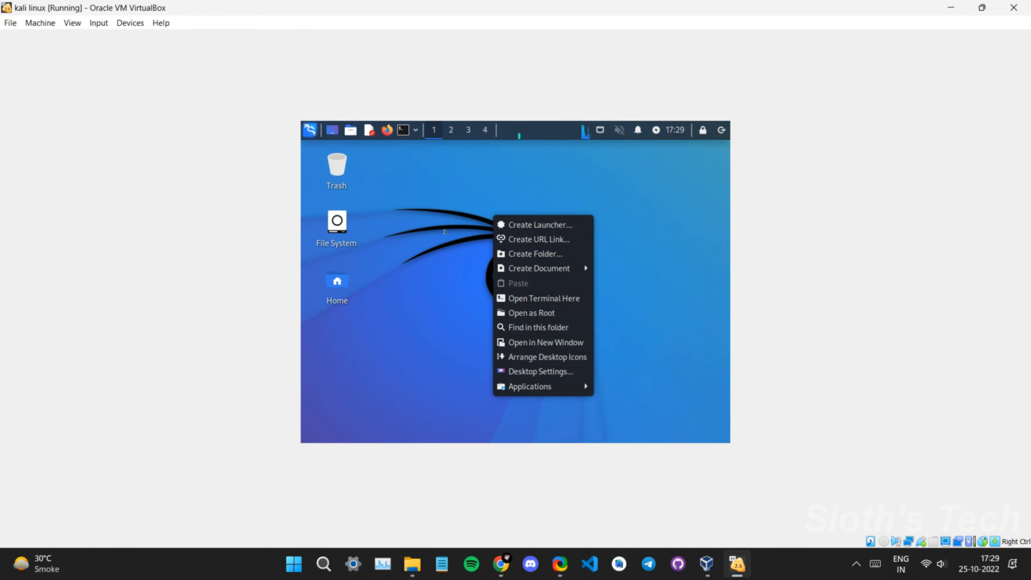
{"action": "key", "text": "Down"}
{"action": "key", "text": "Down"}
{"action": "key", "text": "Down"}
{"action": "key", "text": "Down"}
{"action": "key", "text": "Down"}
{"action": "key", "text": "Down"}
{"action": "key", "text": "Down"}
{"action": "key", "text": "Down"}
{"action": "key", "text": "Down"}
{"action": "key", "text": "Down"}
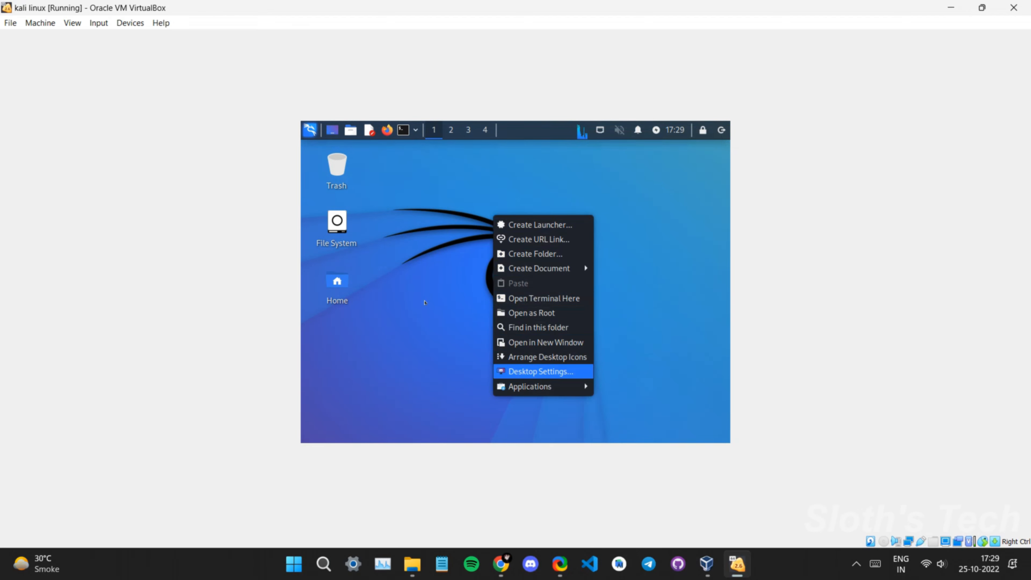
{"action": "key", "text": "Down"}
{"action": "key", "text": "Up"}
{"action": "key", "text": "Return"}
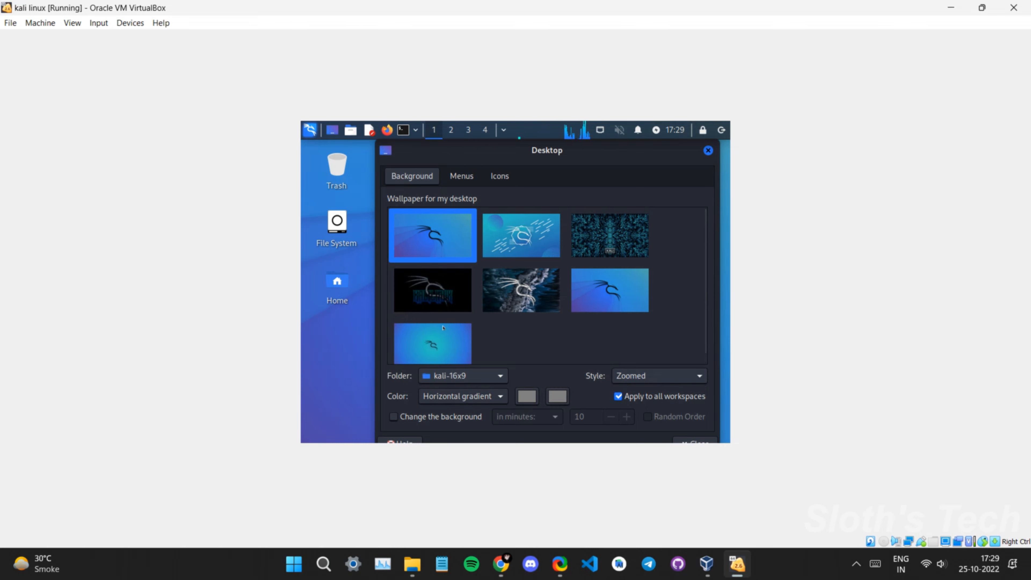
Step: Examine the desktop's wallpaper, style, folder, menu and icon options, maximize the settings window and close it
{"action": "left_click", "coordinate": [658, 376]}
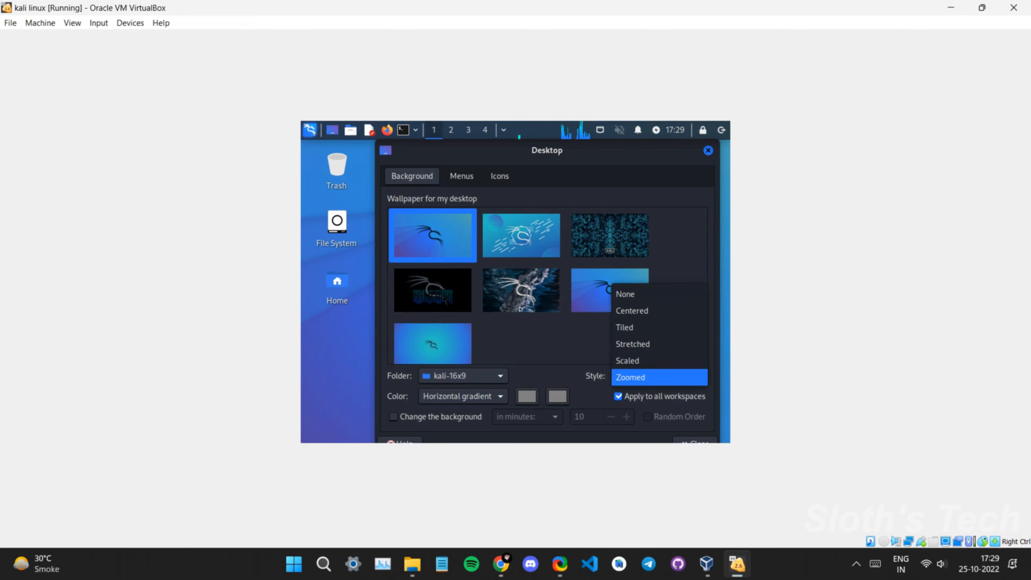
{"action": "left_click", "coordinate": [471, 300]}
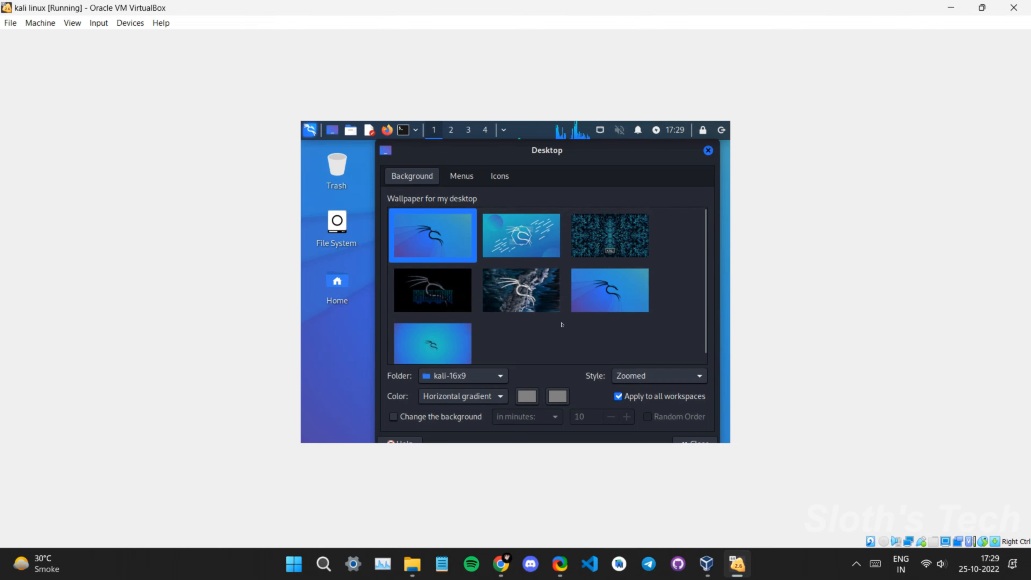
{"action": "scroll", "coordinate": [564, 323], "scroll_direction": "down", "scroll_amount": 1}
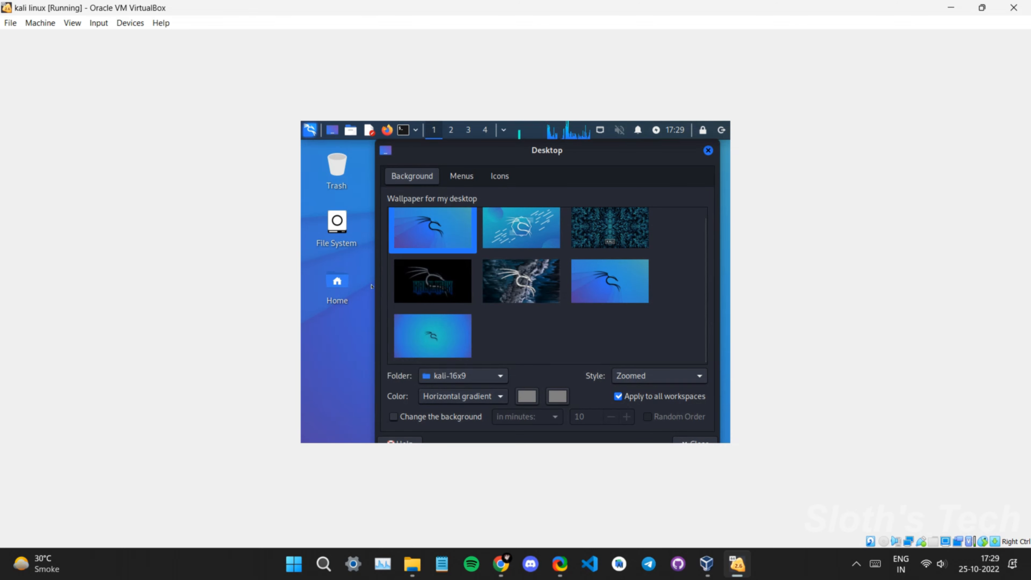
{"action": "left_click", "coordinate": [462, 176]}
{"action": "left_click", "coordinate": [500, 176]}
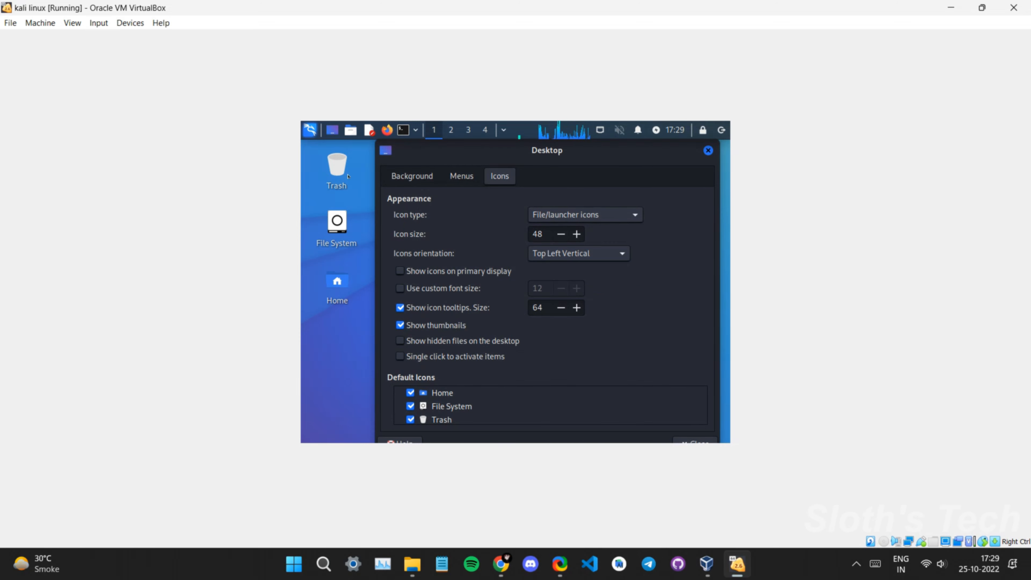
{"action": "left_click", "coordinate": [412, 176]}
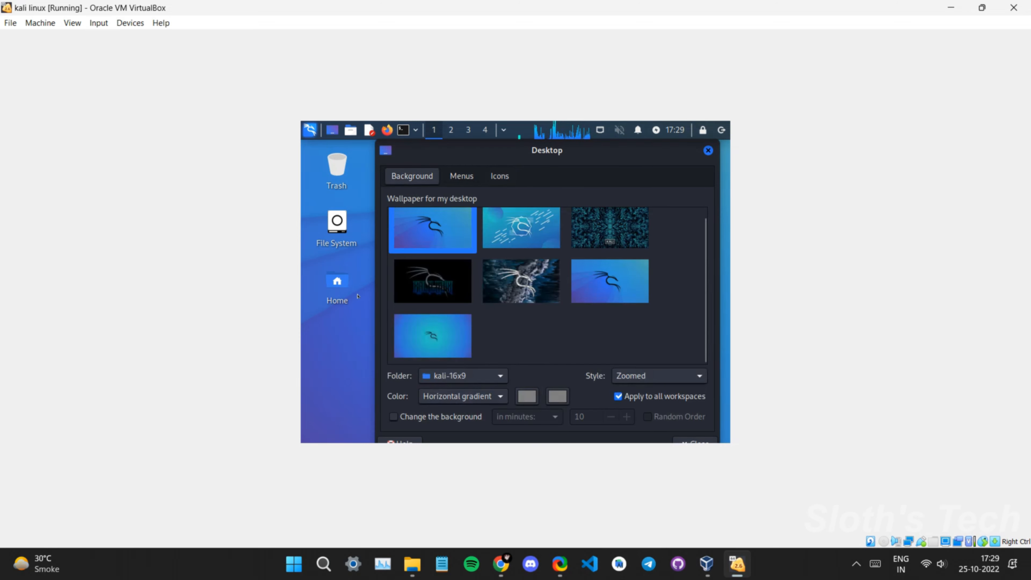
{"action": "left_click", "coordinate": [462, 376]}
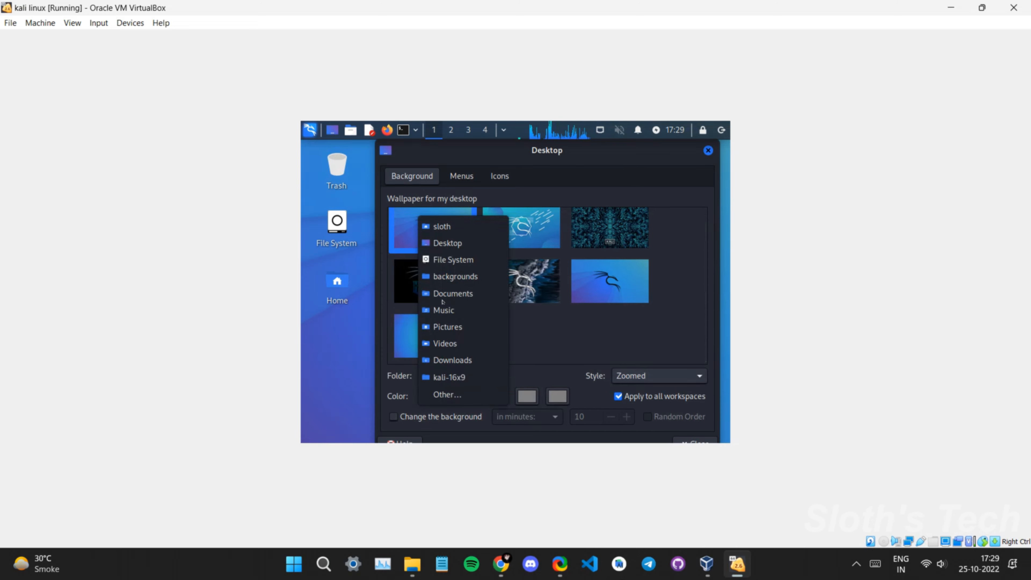
{"action": "key", "text": "Escape"}
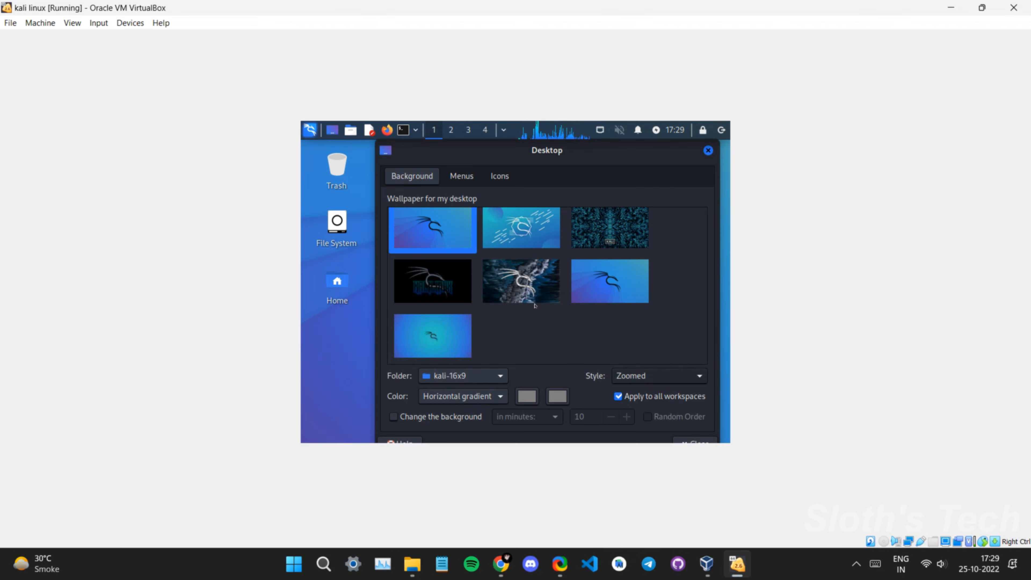
{"action": "left_click", "coordinate": [631, 380]}
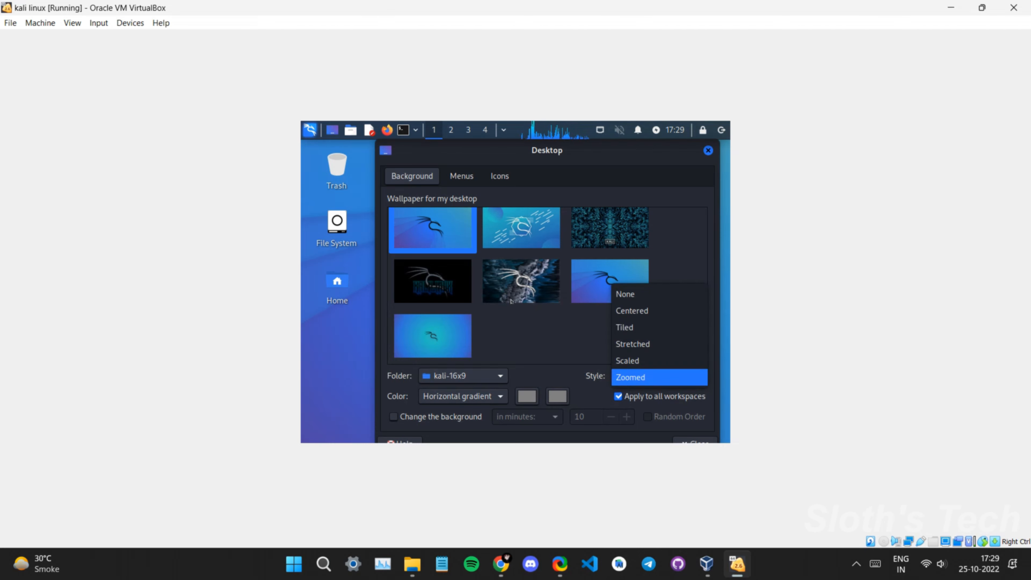
{"action": "left_click", "coordinate": [482, 289]}
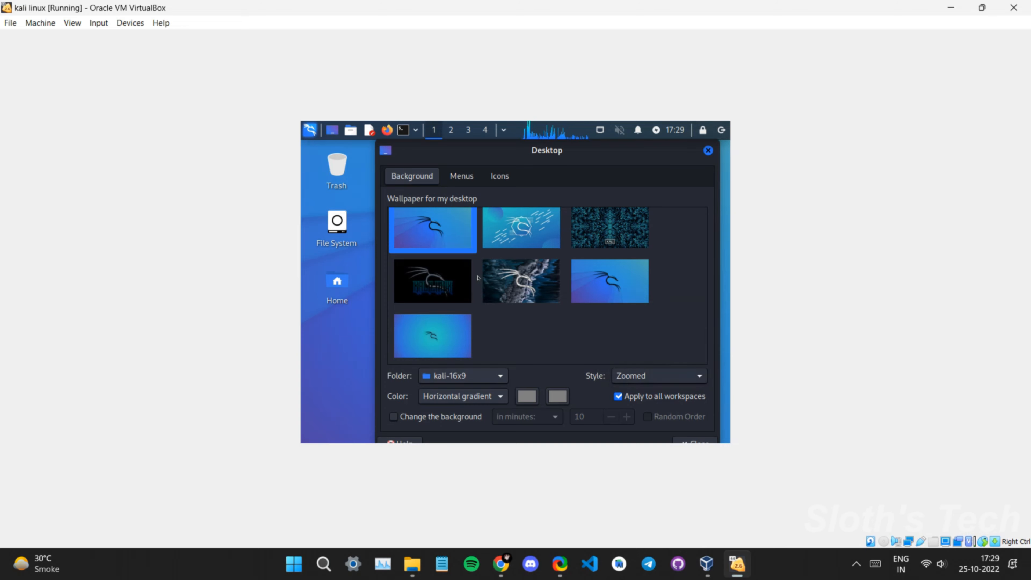
{"action": "left_click_drag", "start_coordinate": [559, 151], "coordinate": [506, 85]}
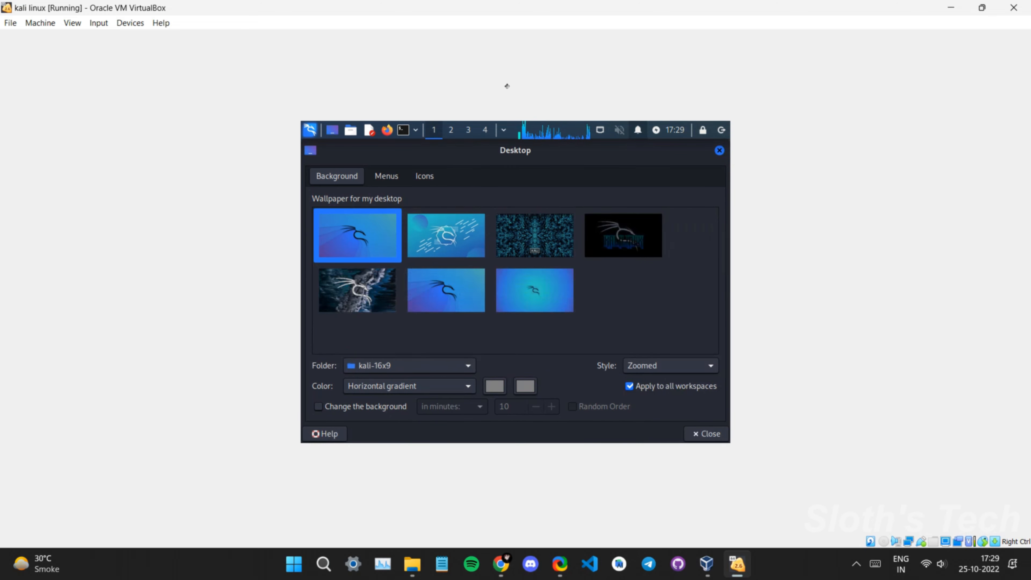
{"action": "left_click", "coordinate": [719, 151]}
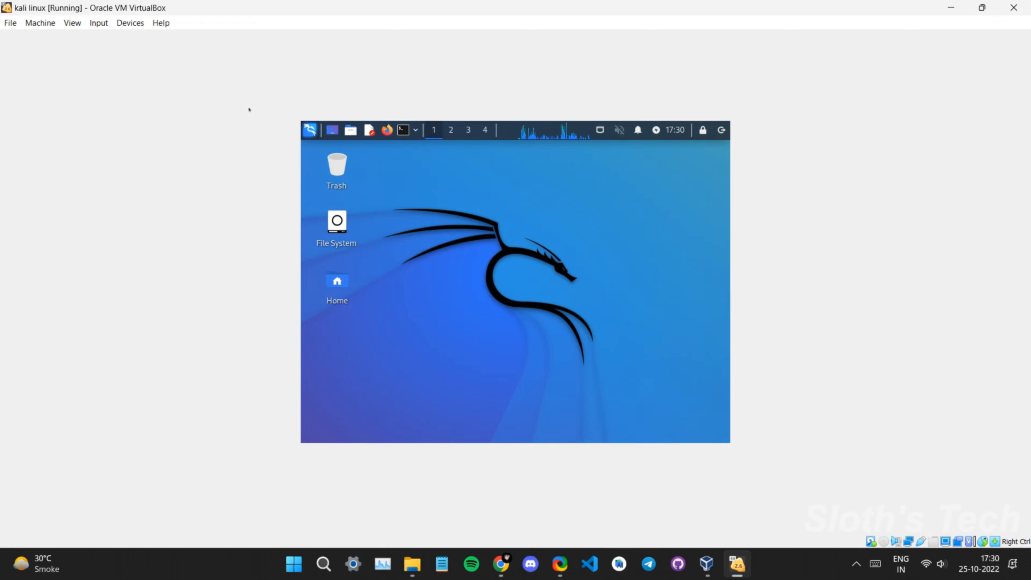
Step: Browse Kali's application categories and display the tools under 01 - Information Gathering
{"action": "left_click", "coordinate": [310, 130]}
{"action": "scroll", "coordinate": [367, 284], "scroll_direction": "down", "scroll_amount": 2}
{"action": "scroll", "coordinate": [367, 284], "scroll_direction": "up", "scroll_amount": 2}
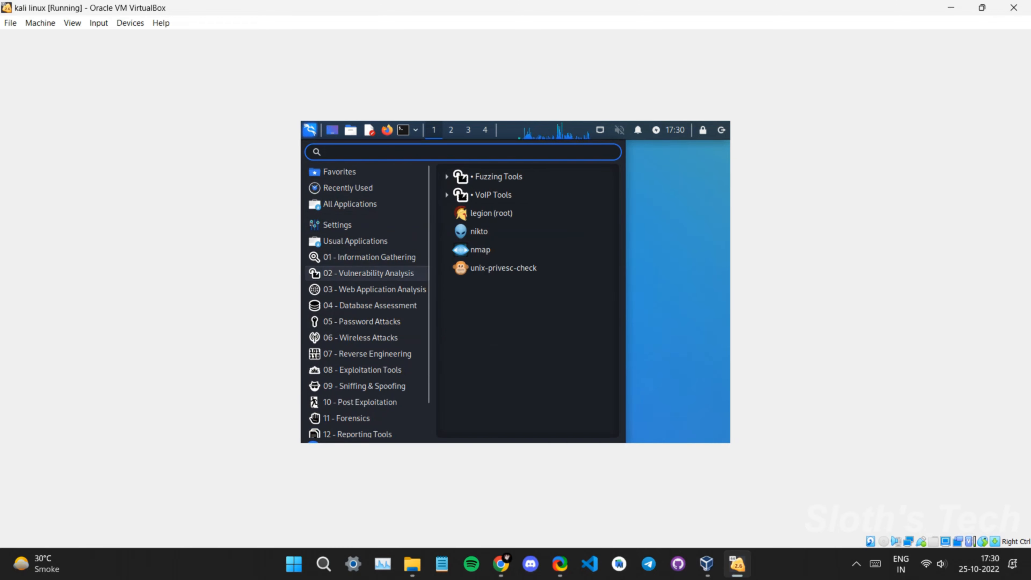
{"action": "left_click", "coordinate": [369, 256]}
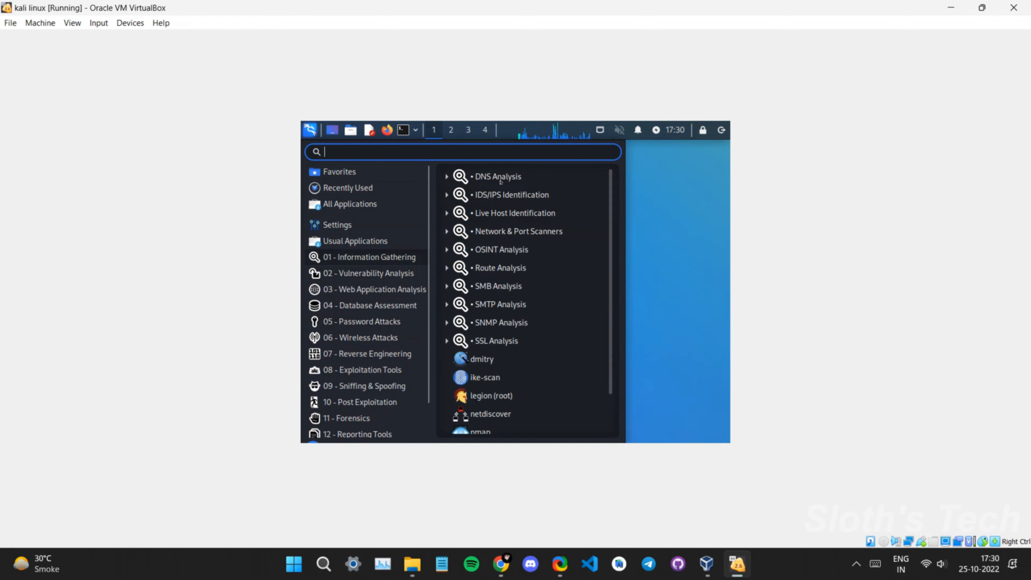
{"action": "key", "text": "Escape"}
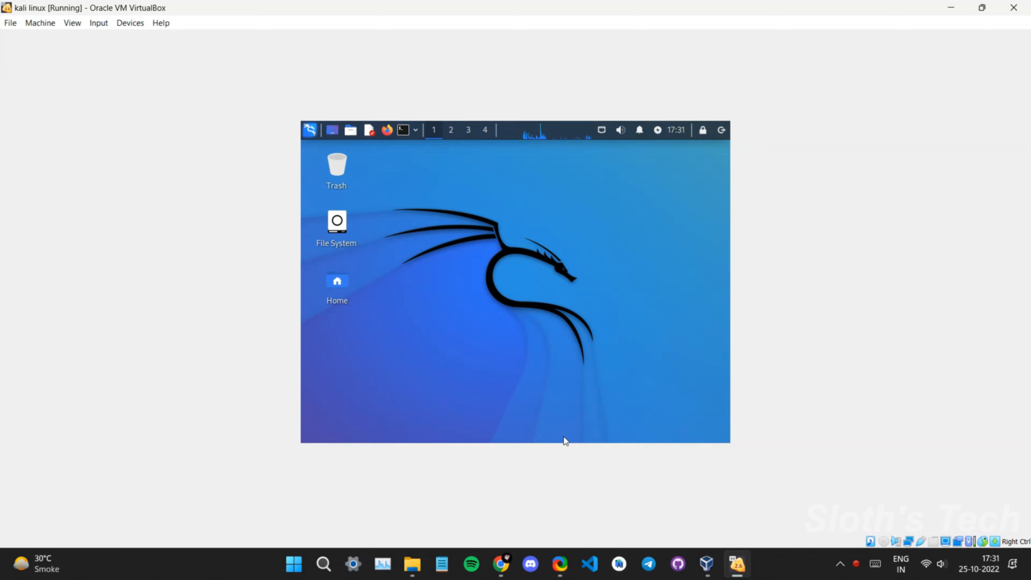
{"action": "key", "text": "alt+Tab"}
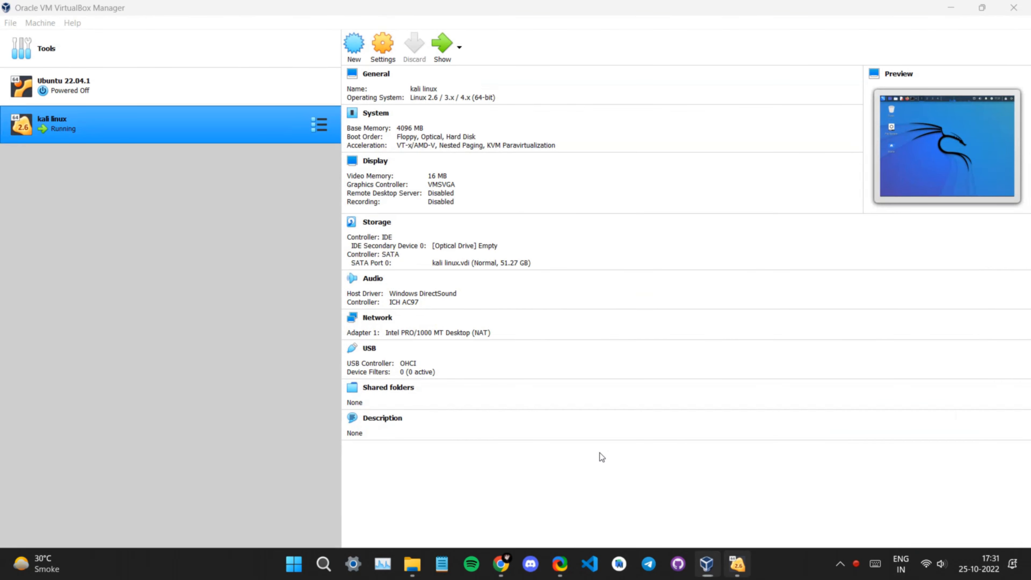
{"action": "key", "text": "alt+Tab"}
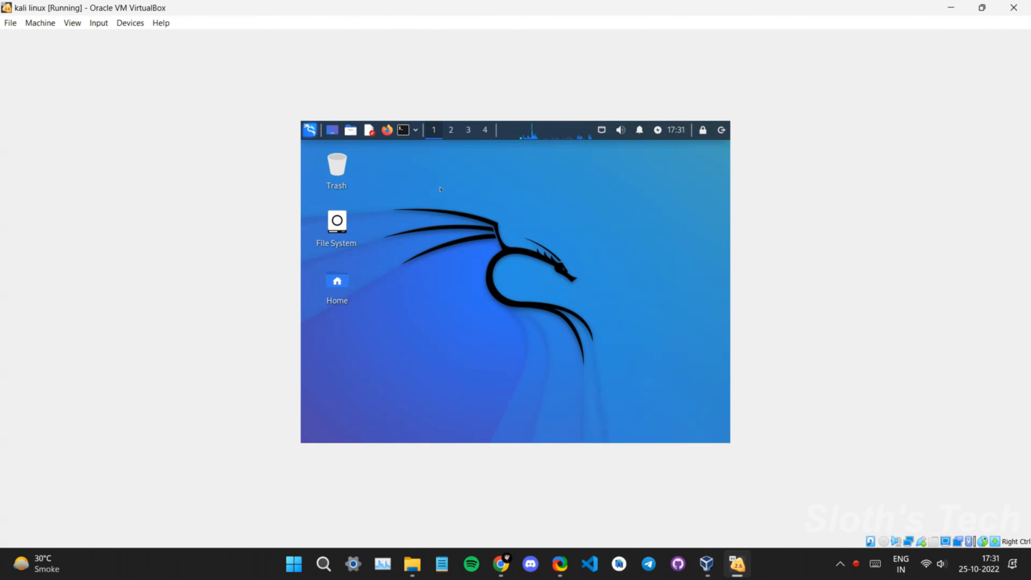
Step: Open the Display settings of the Kali desktop
{"action": "key", "text": "super"}
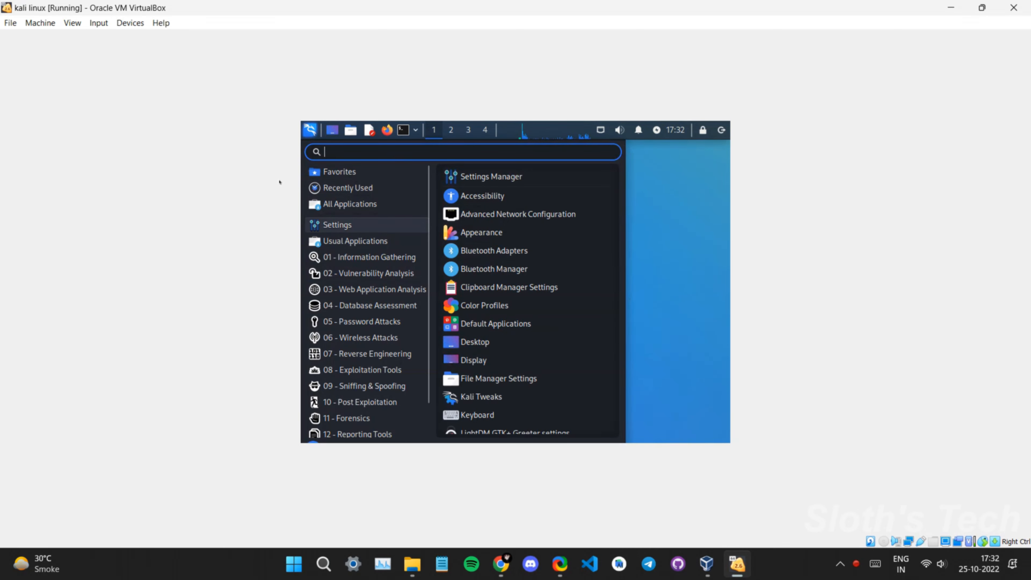
{"action": "scroll", "coordinate": [495, 256], "scroll_direction": "down", "scroll_amount": 2}
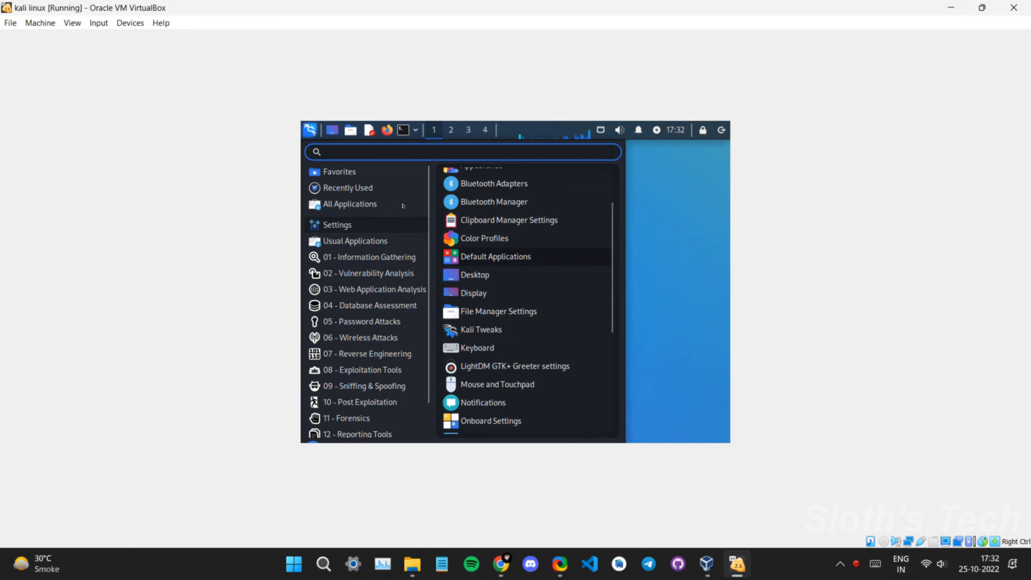
{"action": "left_click", "coordinate": [473, 293]}
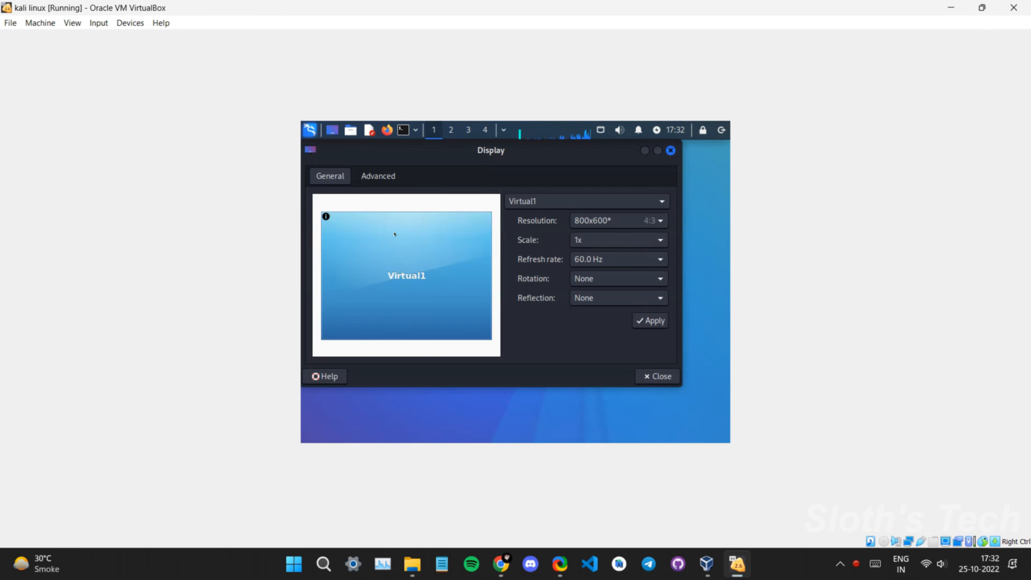
Step: Set the Virtual1 display resolution to 1920x1080, keep the new configuration and close the Display settings
{"action": "left_click", "coordinate": [617, 220]}
{"action": "key", "text": "Down"}
{"action": "key", "text": "Down"}
{"action": "key", "text": "Down"}
{"action": "key", "text": "Down"}
{"action": "key", "text": "Down"}
{"action": "key", "text": "Down"}
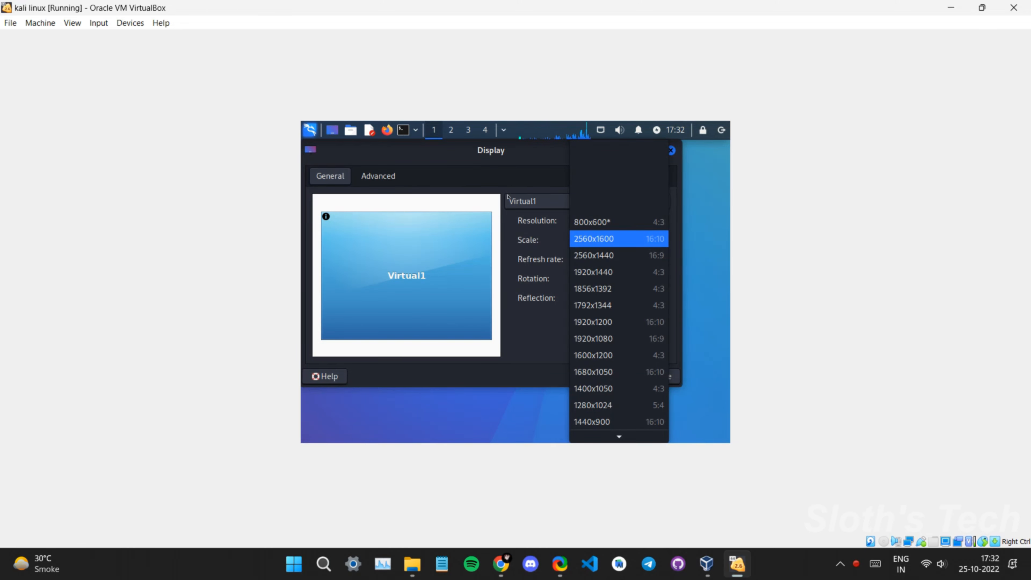
{"action": "key", "text": "Down"}
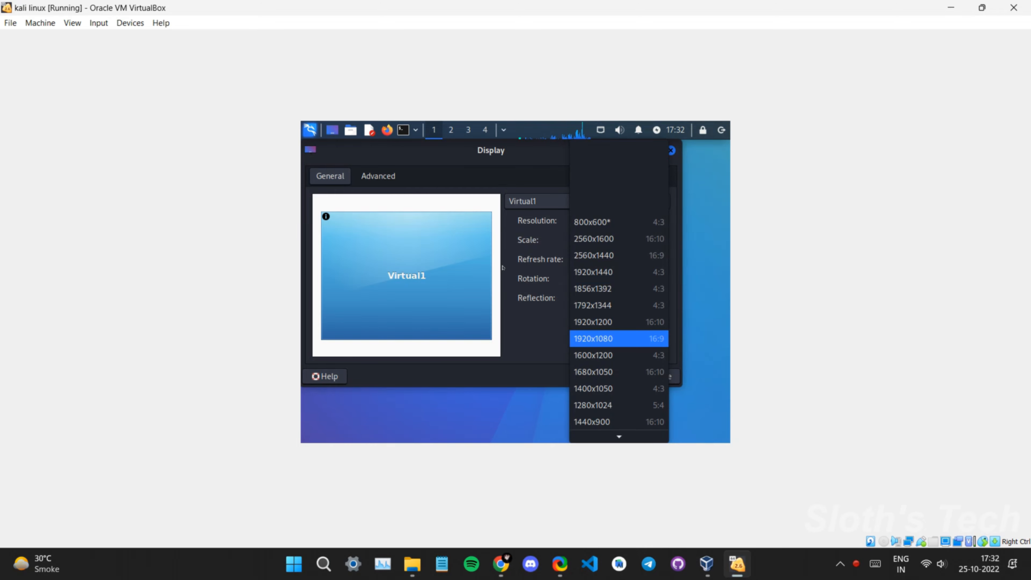
{"action": "key", "text": "Return"}
{"action": "key", "text": "Return"}
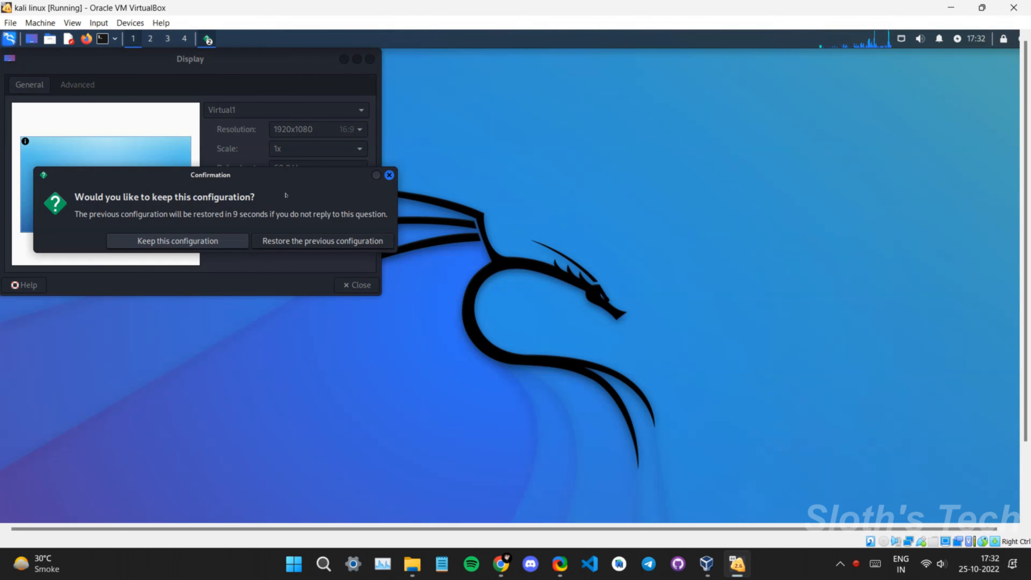
{"action": "left_click", "coordinate": [183, 241]}
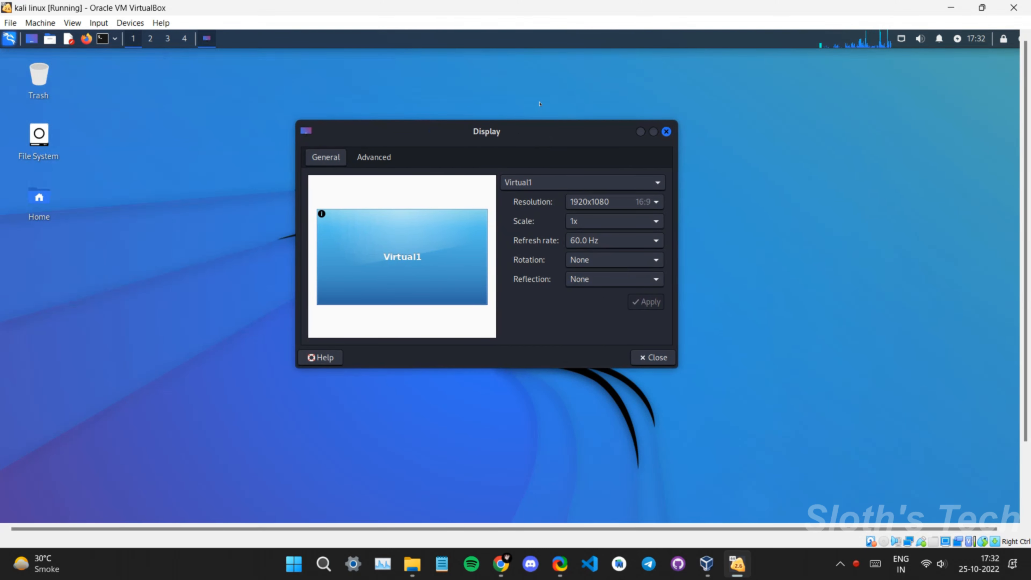
{"action": "left_click", "coordinate": [667, 131]}
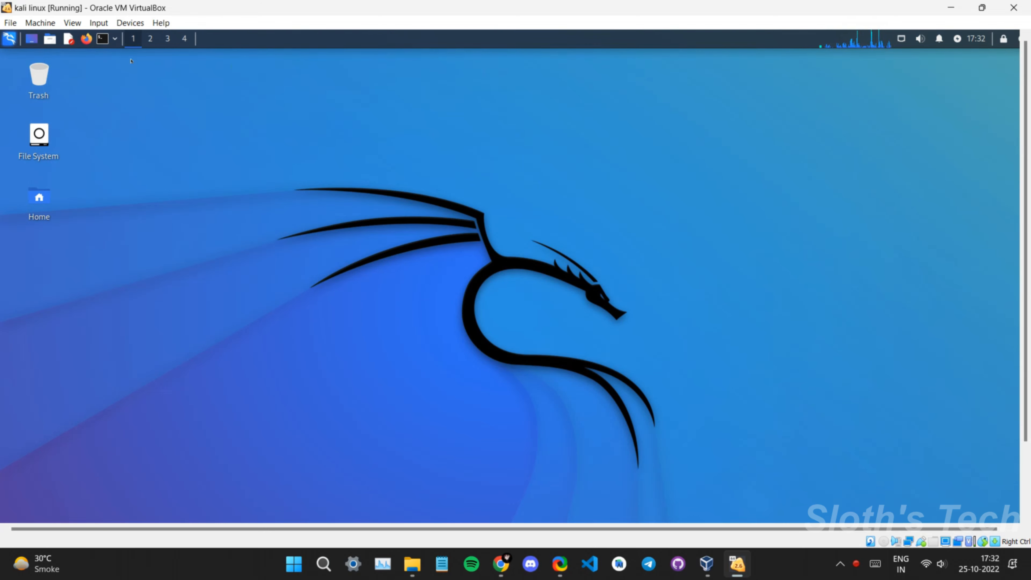
Step: Switch the Kali virtual machine window to full-screen mode and accept the switch
{"action": "left_click", "coordinate": [71, 23]}
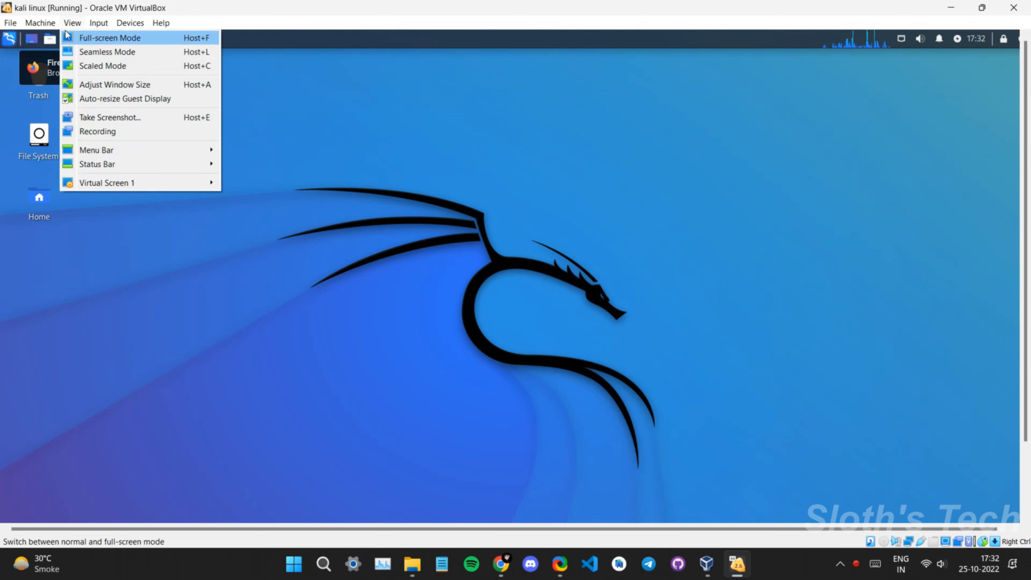
{"action": "left_click", "coordinate": [65, 31]}
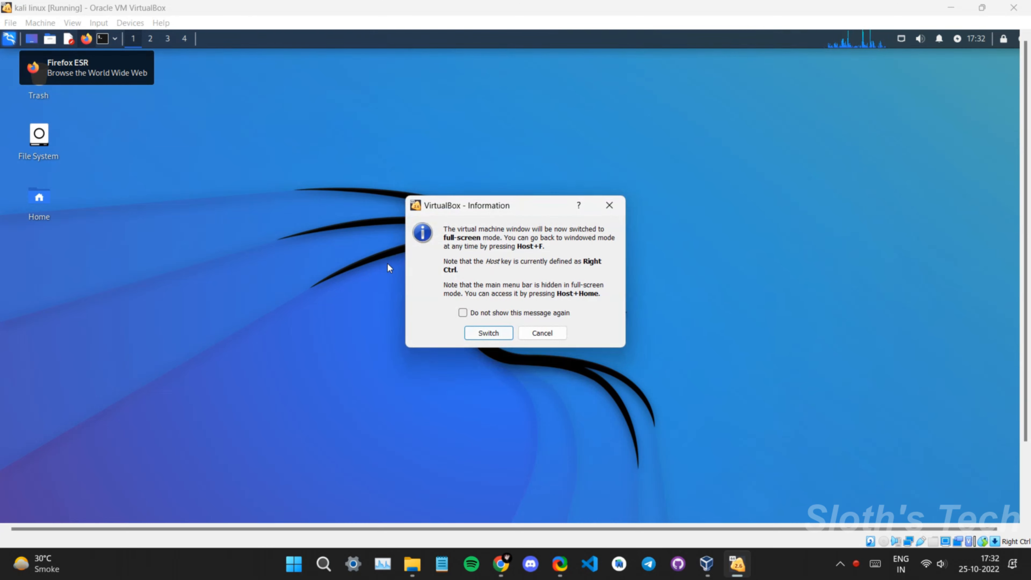
{"action": "key", "text": "Return"}
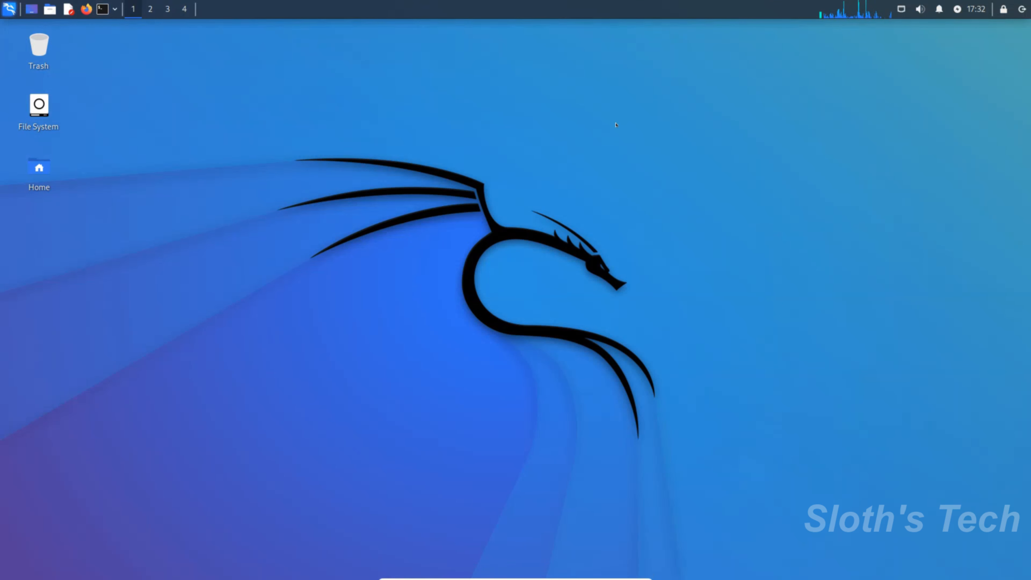
Step: Look through Kali's application categories and the network connection options, closing each without choosing anything
{"action": "left_click", "coordinate": [9, 8]}
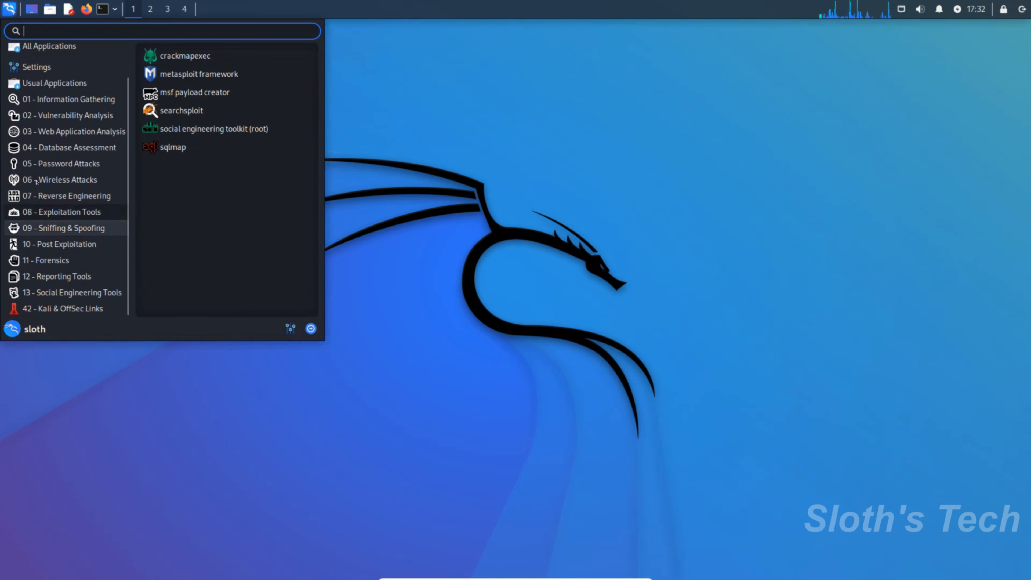
{"action": "left_click", "coordinate": [441, 116]}
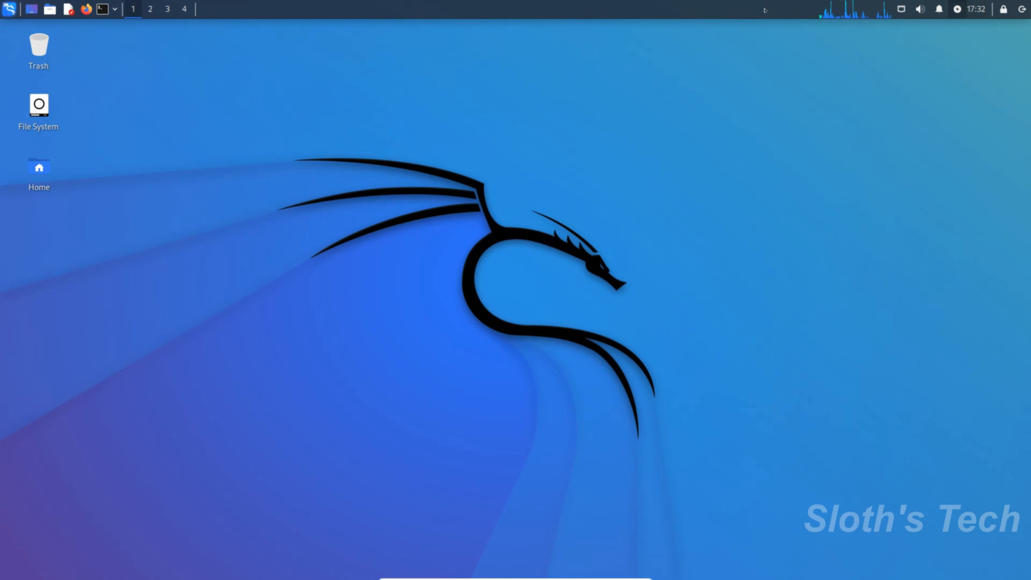
{"action": "left_click", "coordinate": [901, 9]}
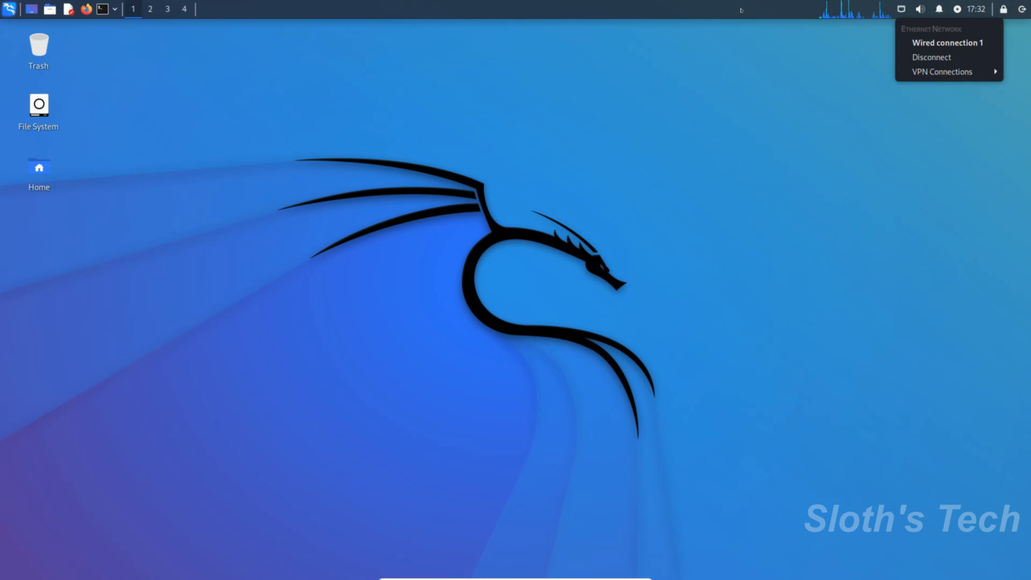
{"action": "left_click", "coordinate": [734, 6]}
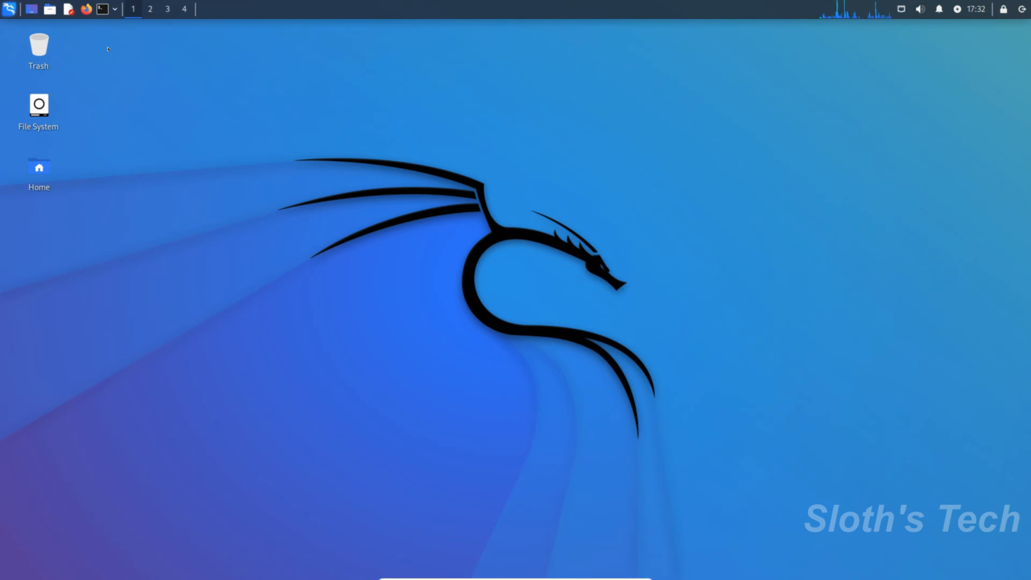
Step: Open File System from the desktop, maximize its window, and view the Videos, Music and Downloads folders before returning to File System
{"action": "double_click", "coordinate": [39, 104]}
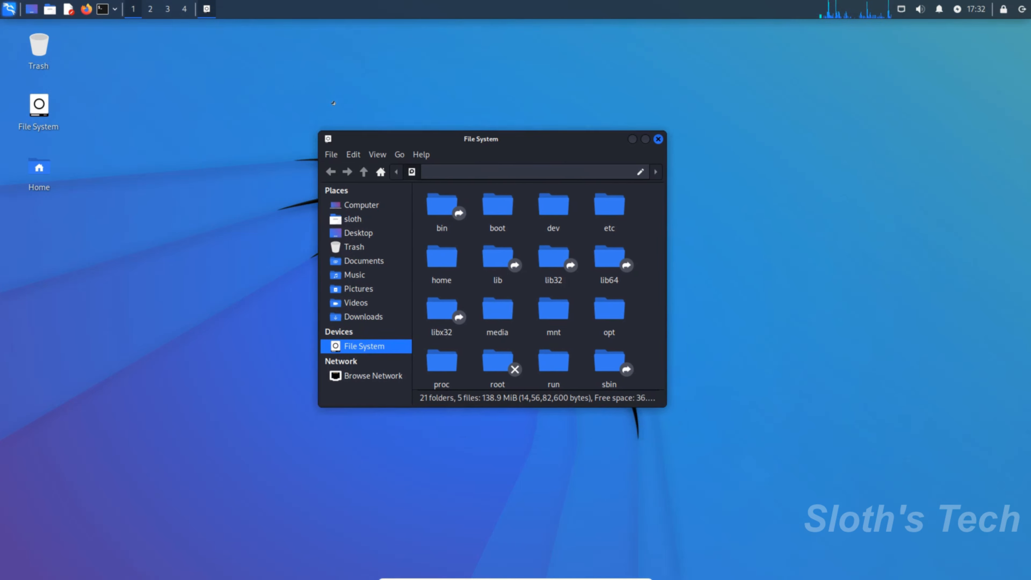
{"action": "left_click", "coordinate": [639, 125]}
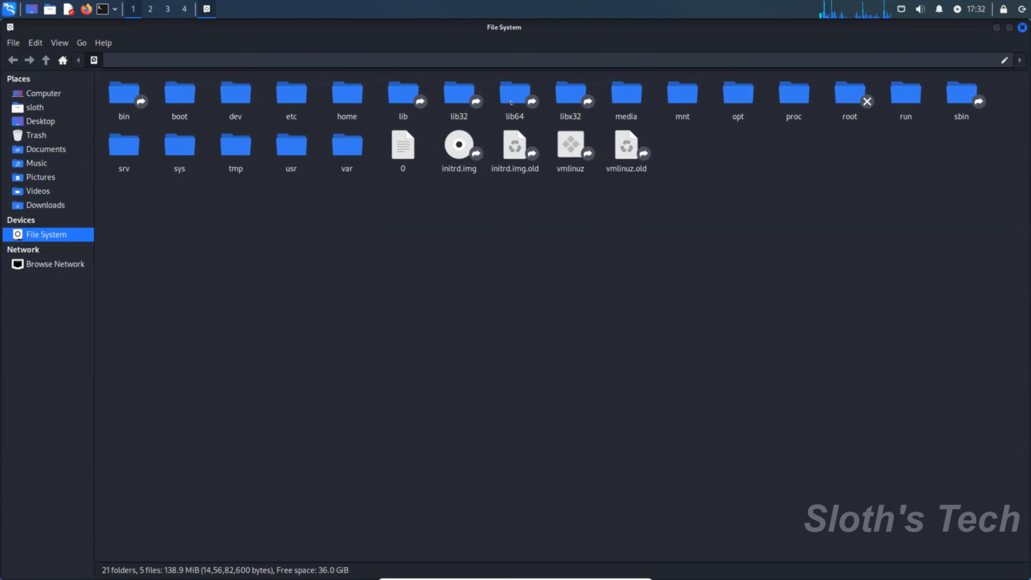
{"action": "left_click", "coordinate": [37, 191]}
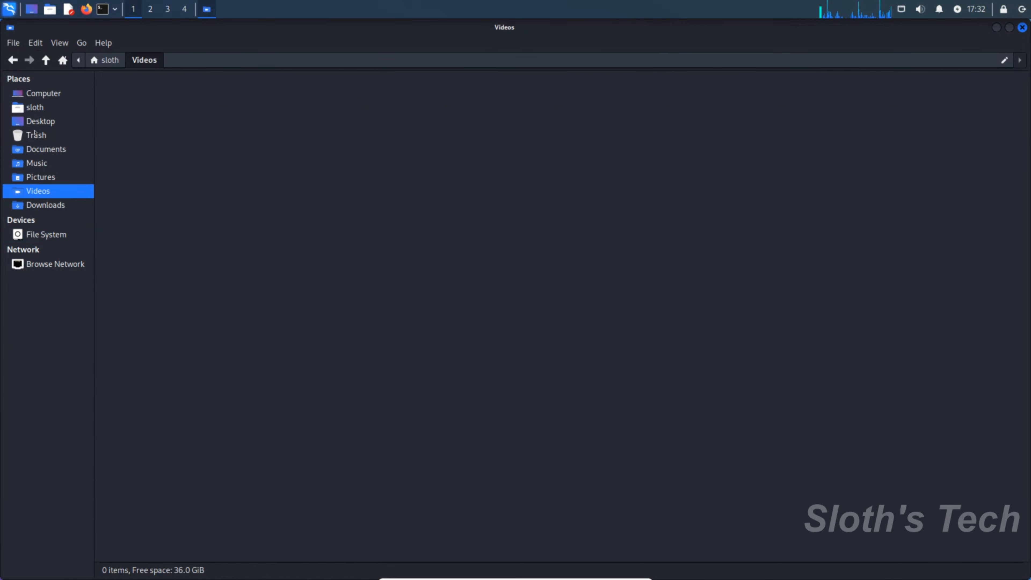
{"action": "left_click", "coordinate": [36, 163]}
{"action": "left_click", "coordinate": [35, 205]}
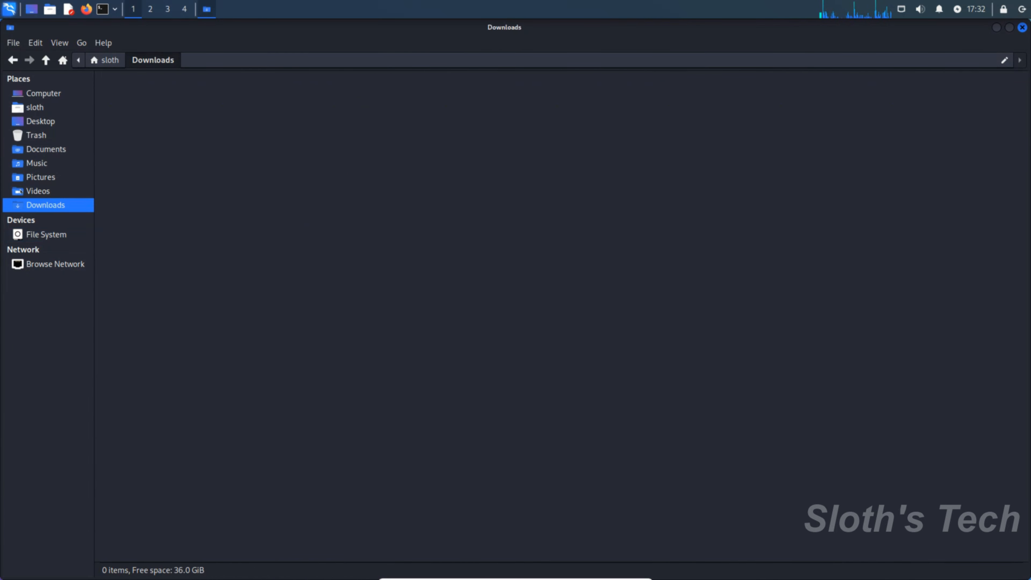
{"action": "left_click", "coordinate": [35, 235]}
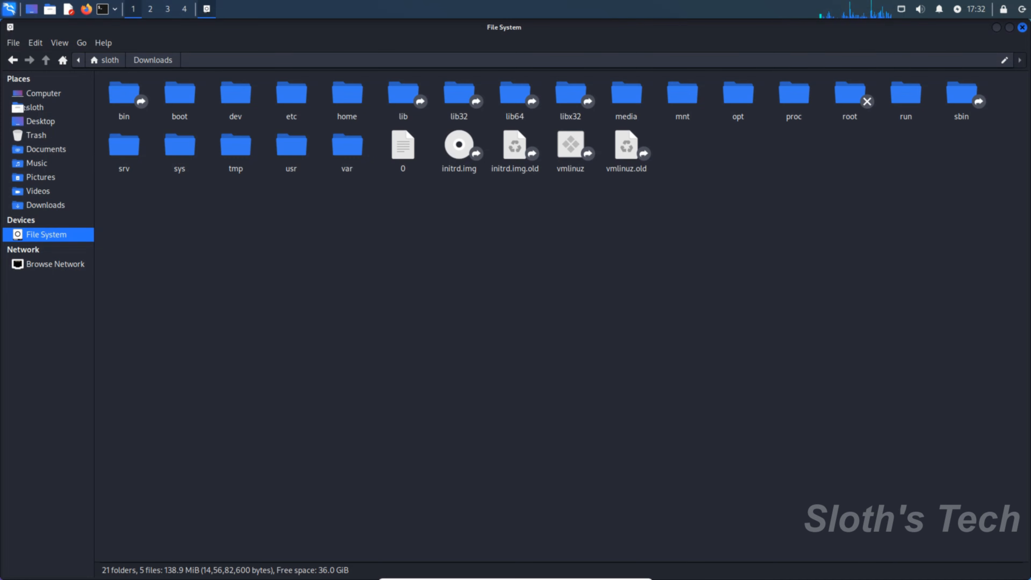
Step: Examine the remaining file manager places, including Trash, Desktop, the home folder, Documents and Pictures, and close the file manager
{"action": "left_click", "coordinate": [37, 135]}
{"action": "left_click", "coordinate": [40, 121]}
{"action": "left_click", "coordinate": [34, 107]}
{"action": "left_click", "coordinate": [43, 93]}
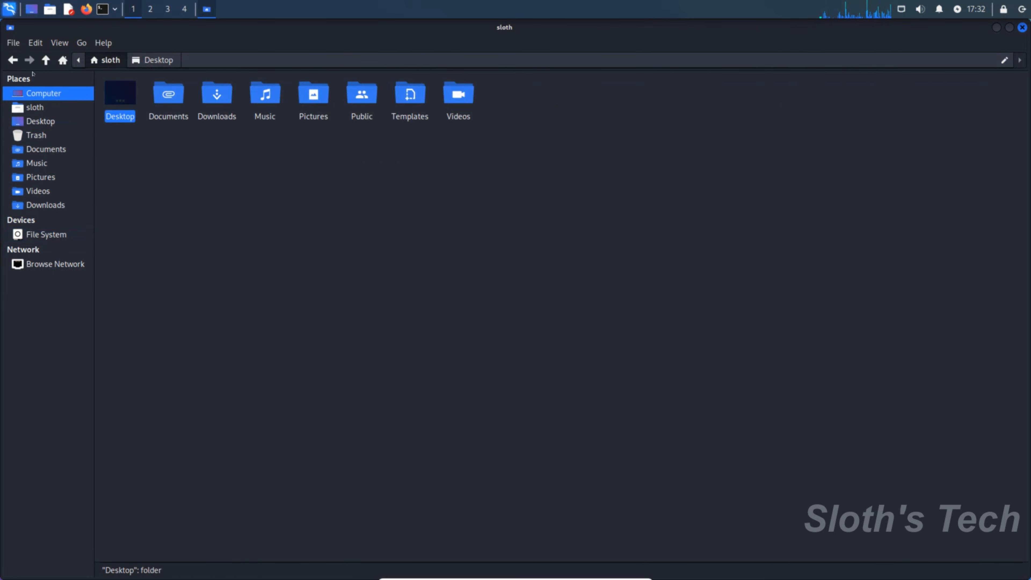
{"action": "left_click", "coordinate": [40, 122]}
{"action": "left_click", "coordinate": [45, 149]}
{"action": "left_click", "coordinate": [38, 191]}
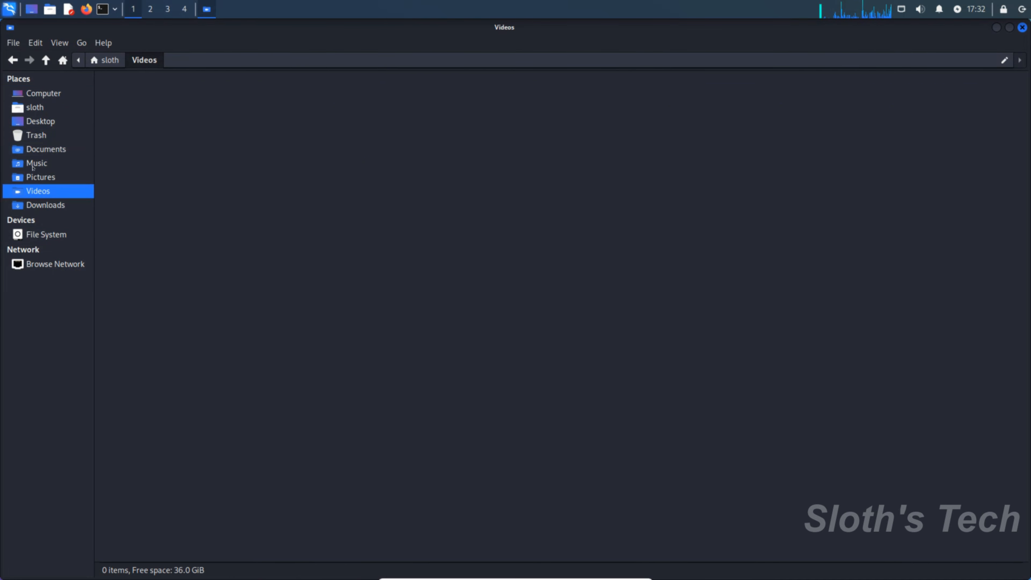
{"action": "key", "text": "Down"}
{"action": "left_click", "coordinate": [41, 177]}
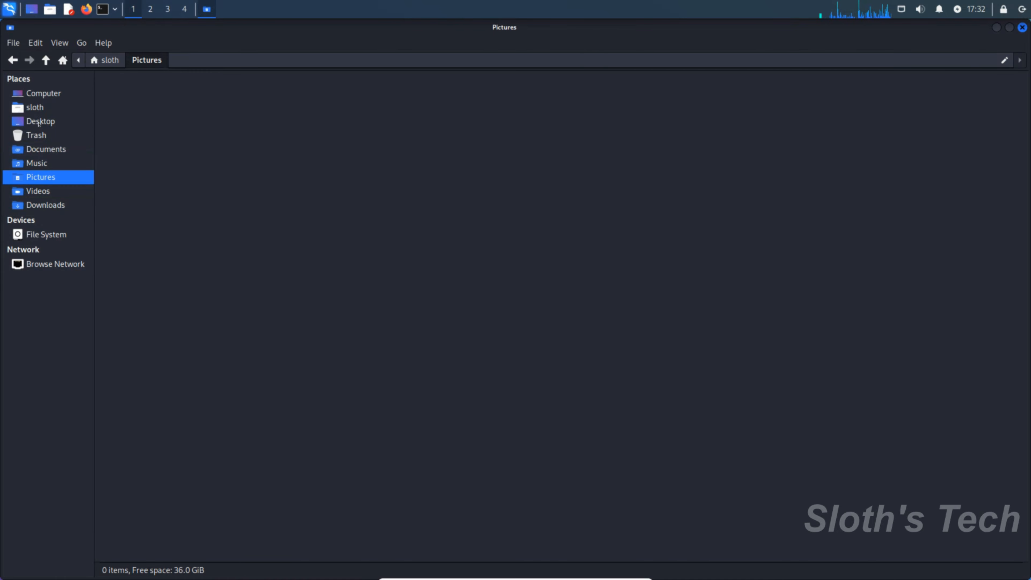
{"action": "left_click", "coordinate": [45, 149]}
{"action": "left_click", "coordinate": [46, 235]}
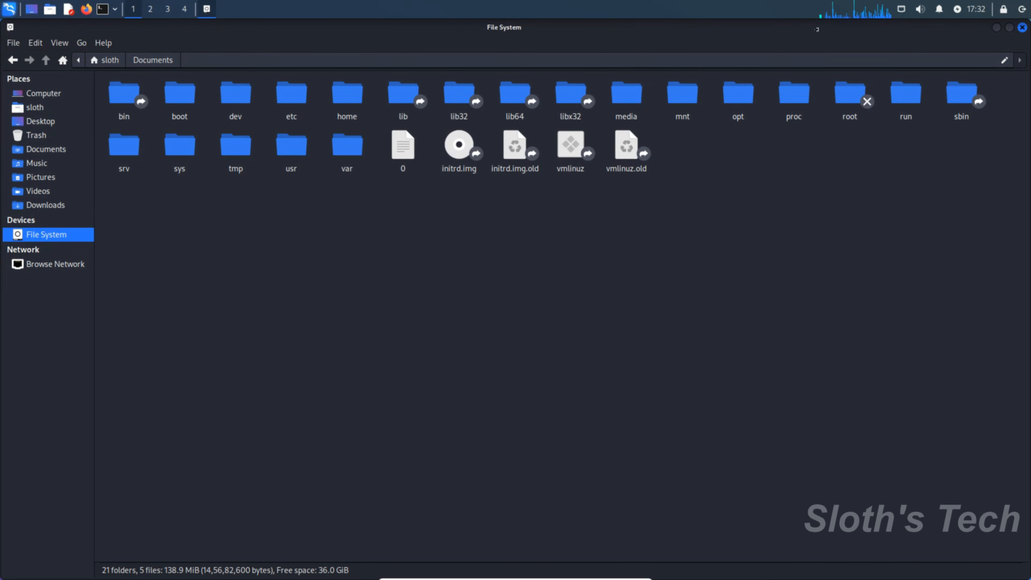
{"action": "left_click", "coordinate": [1022, 27]}
Step: Shut down the Kali system from the session's log-out options
{"action": "left_click", "coordinate": [1022, 9]}
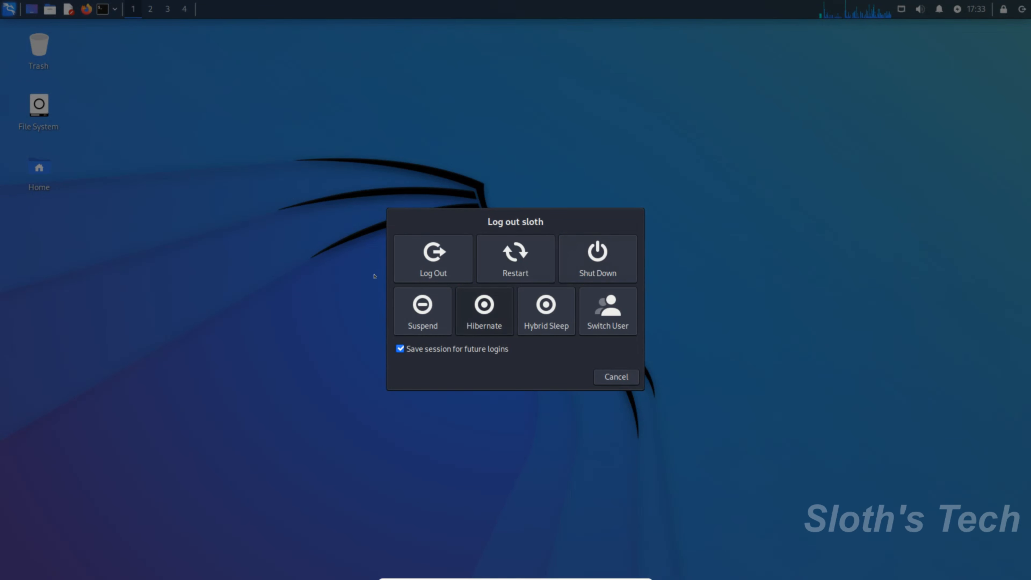
{"action": "left_click", "coordinate": [598, 258]}
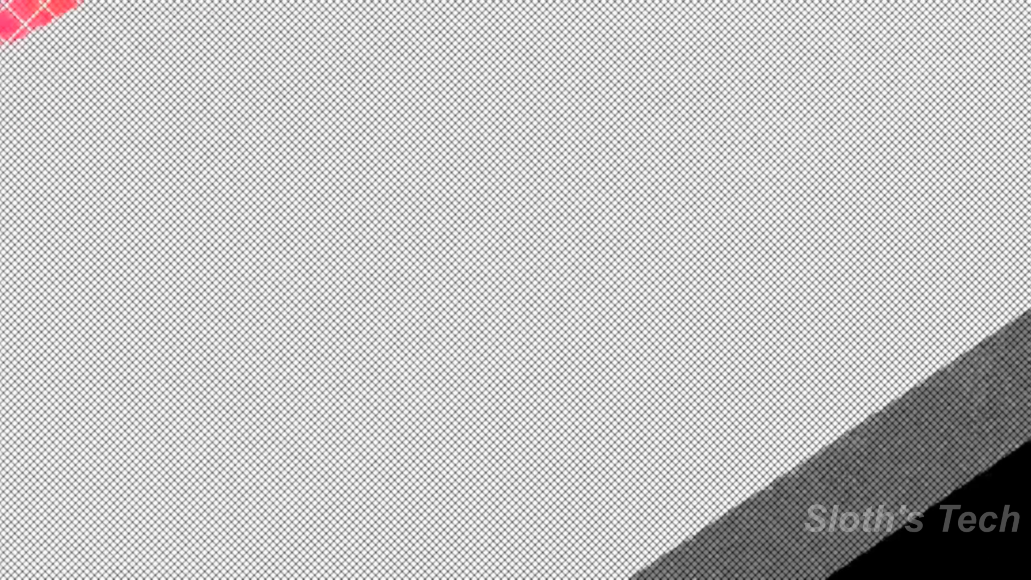